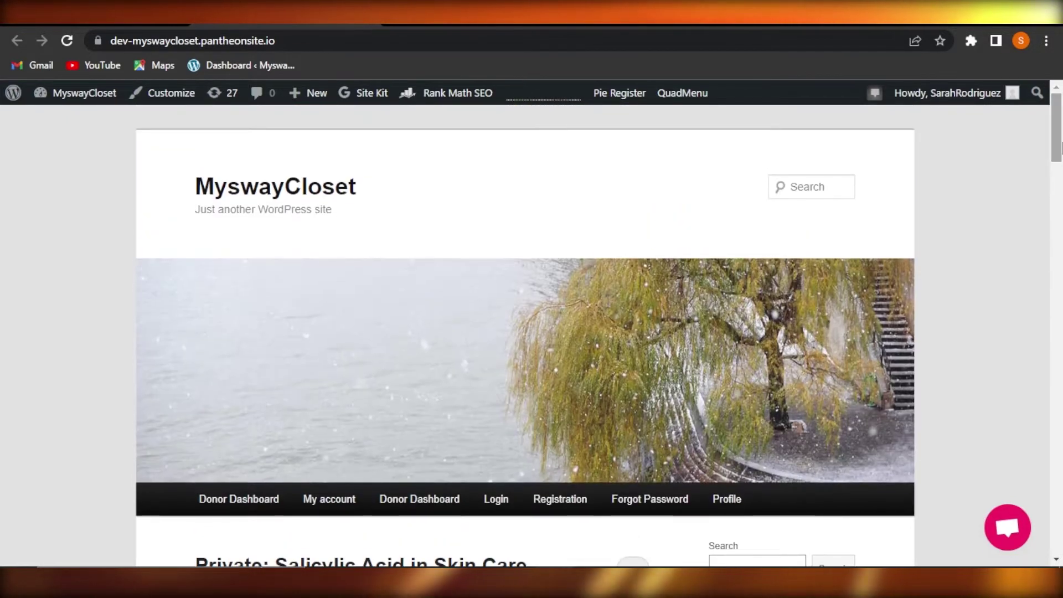
Search the installable plugins for "membership" and examine the Ultimate Member listing's rating and installation details.
click(133, 17)
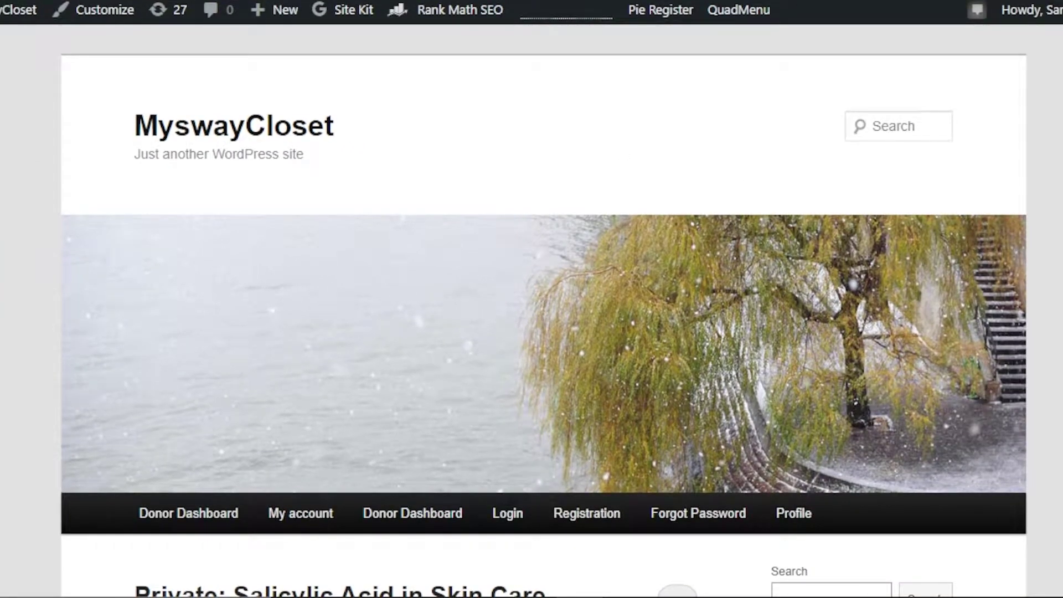
scroll(498, 332, down, 8)
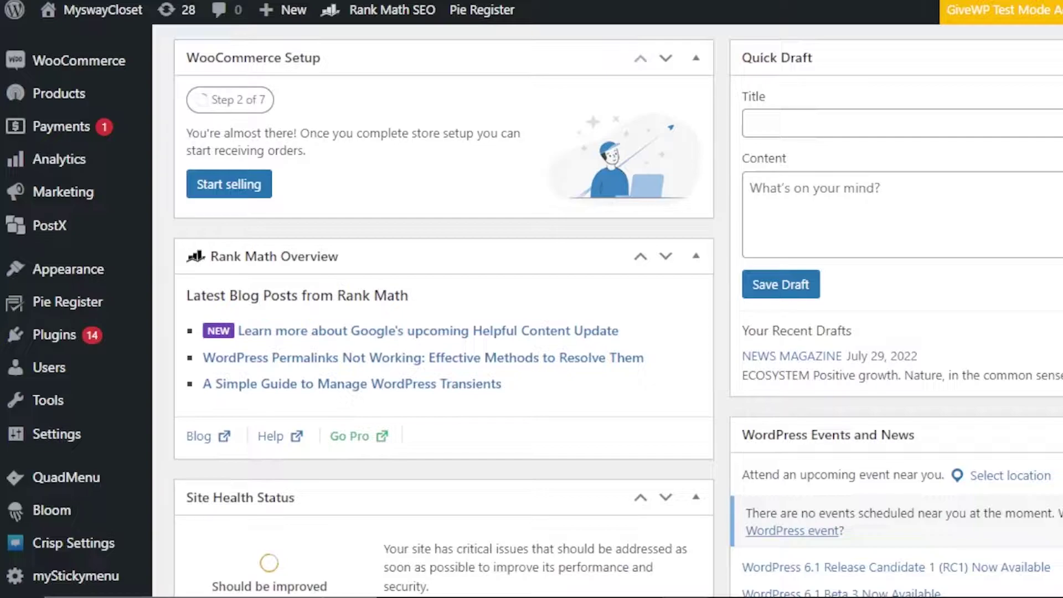
scroll(531, 314, down, 1)
mouse_move(69, 327)
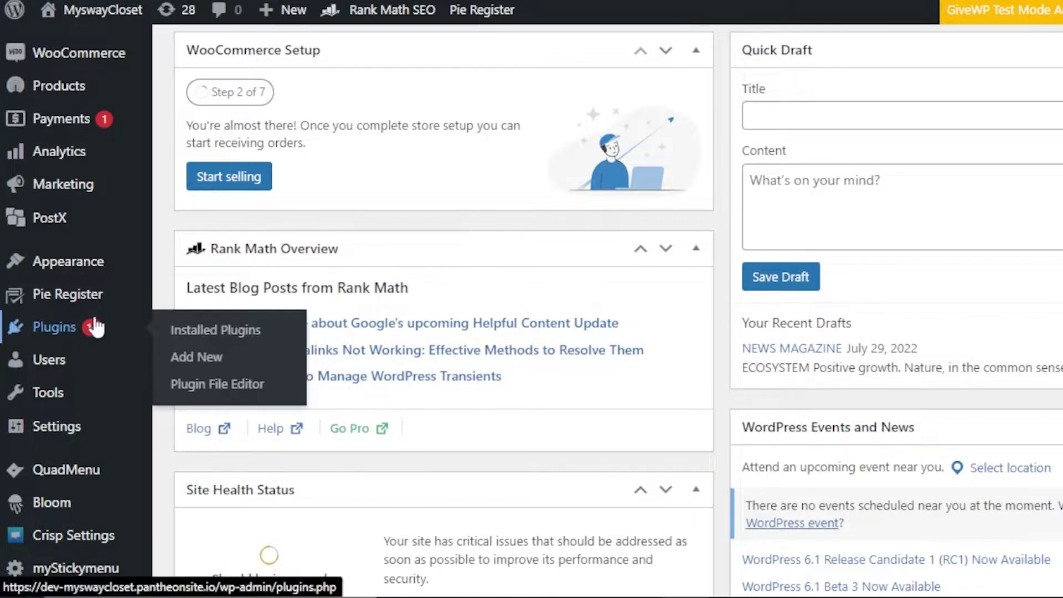
click(194, 359)
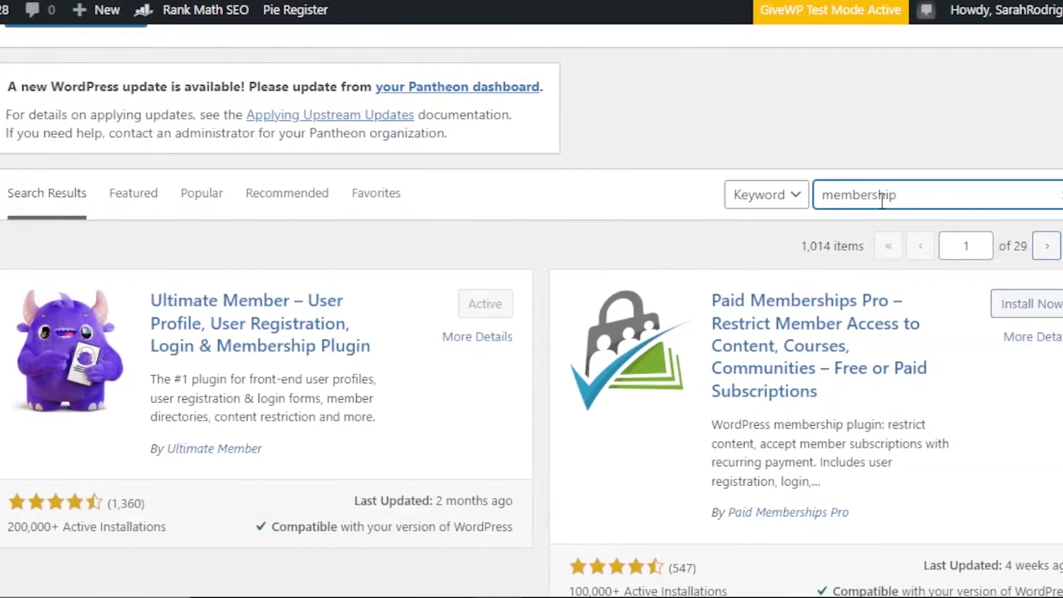
scroll(340, 72, down, 3)
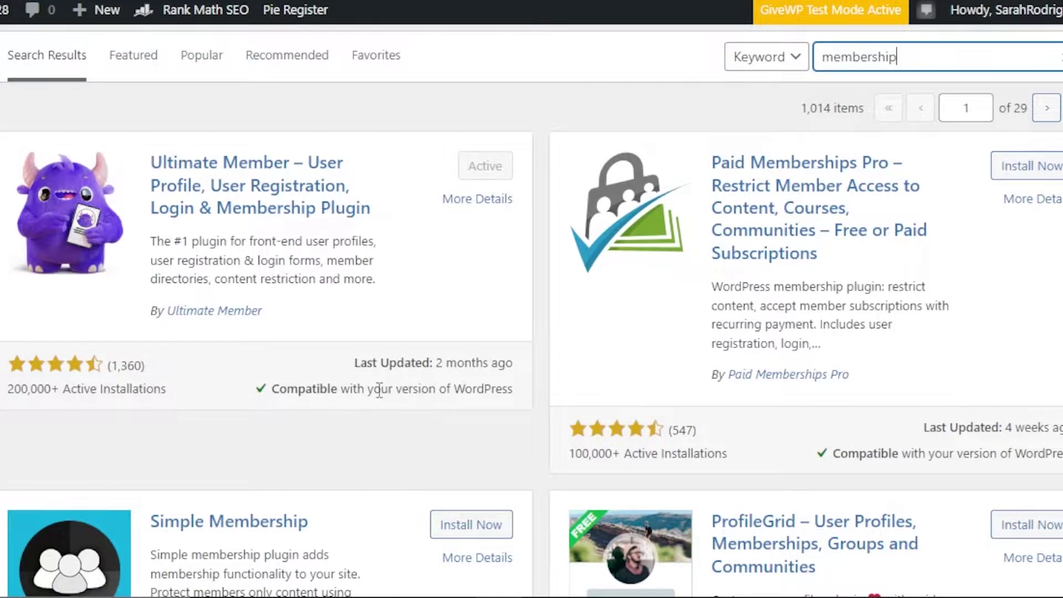
drag(11, 394, 178, 398)
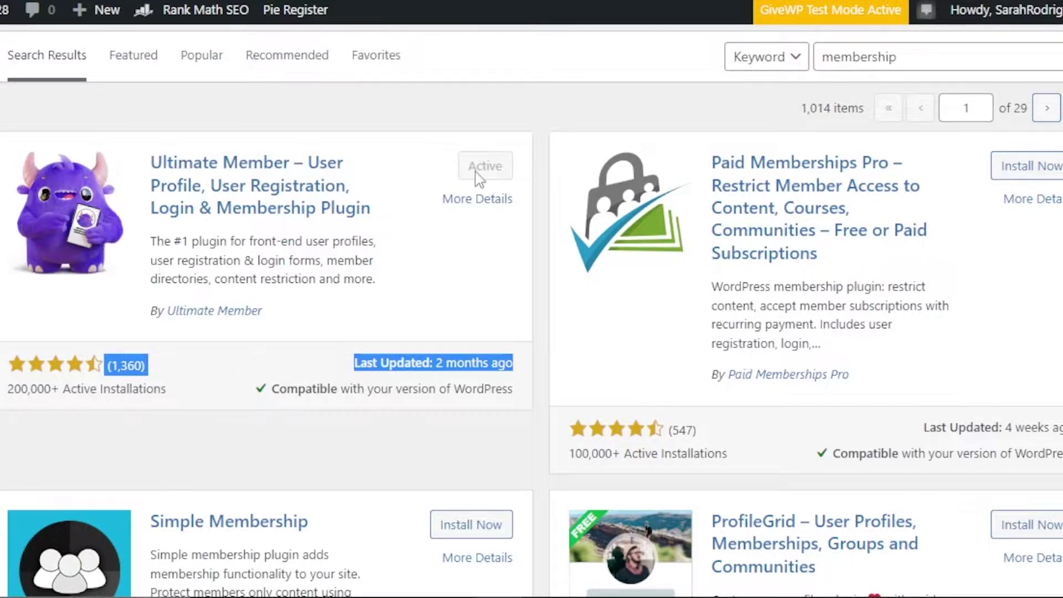
Open the Ultimate Member plugin's dashboard and review its users overview and available sections.
scroll(475, 171, down, 3)
mouse_move(57, 99)
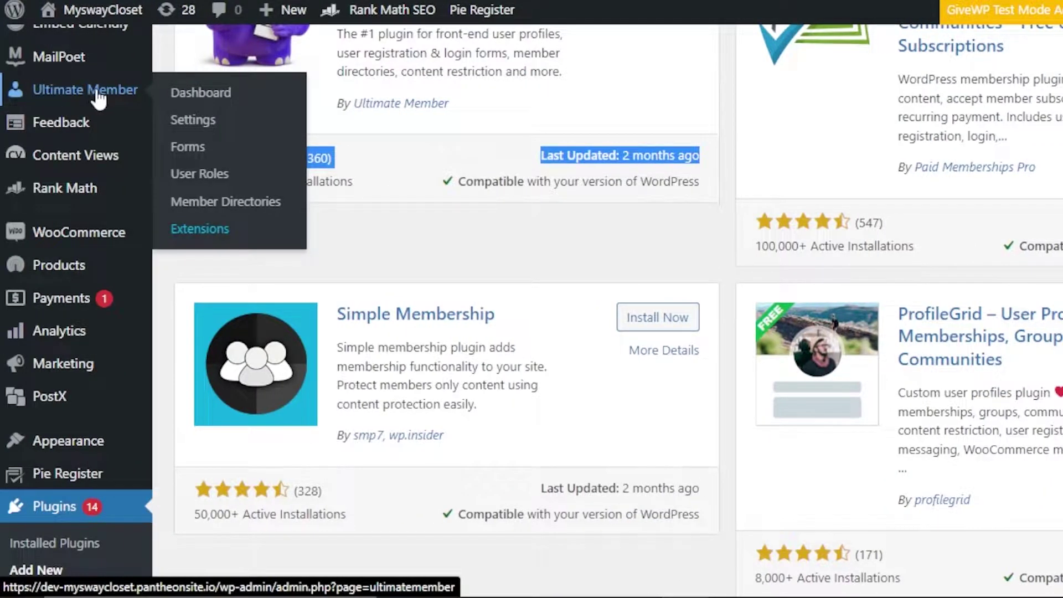
click(98, 100)
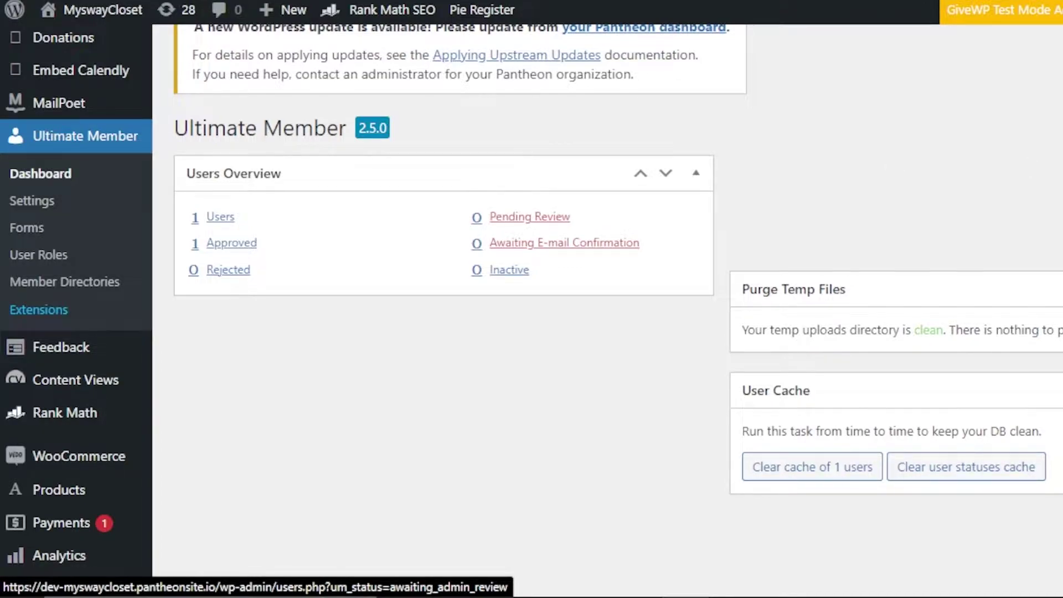
scroll(608, 305, up, 5)
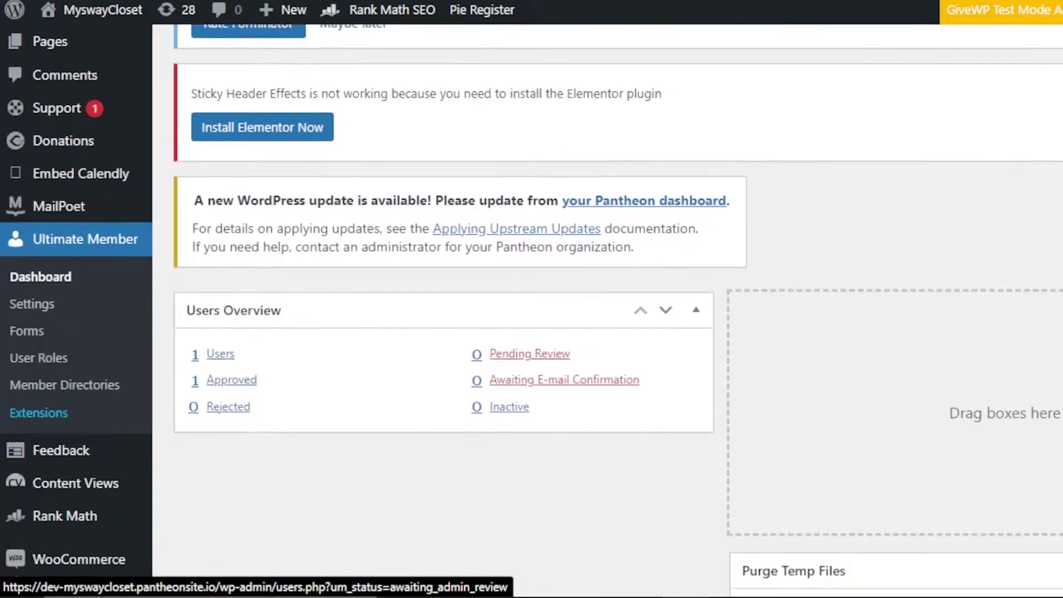
scroll(609, 304, down, 4)
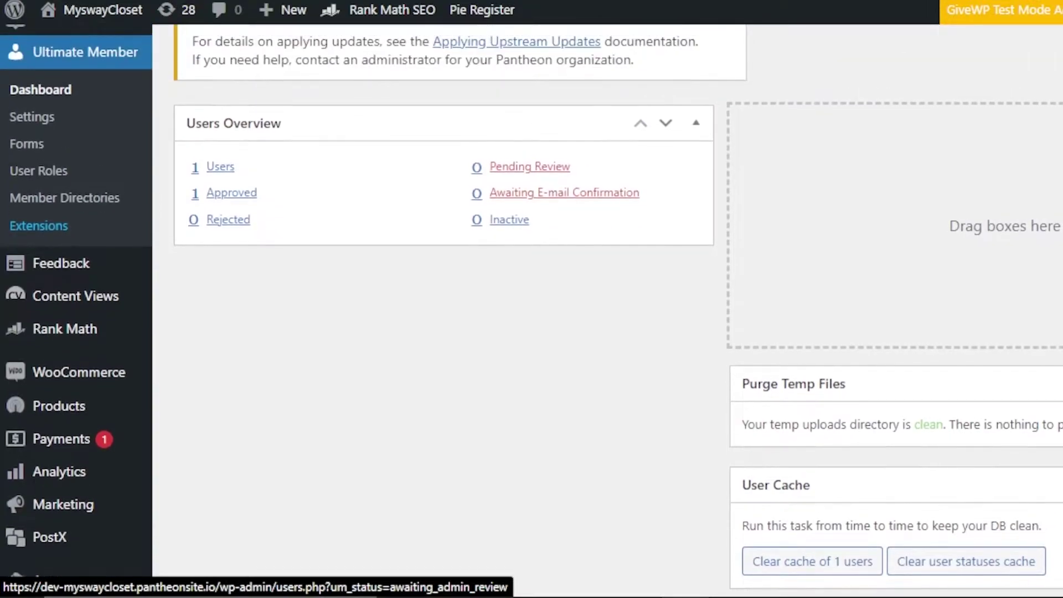
scroll(329, 194, up, 2)
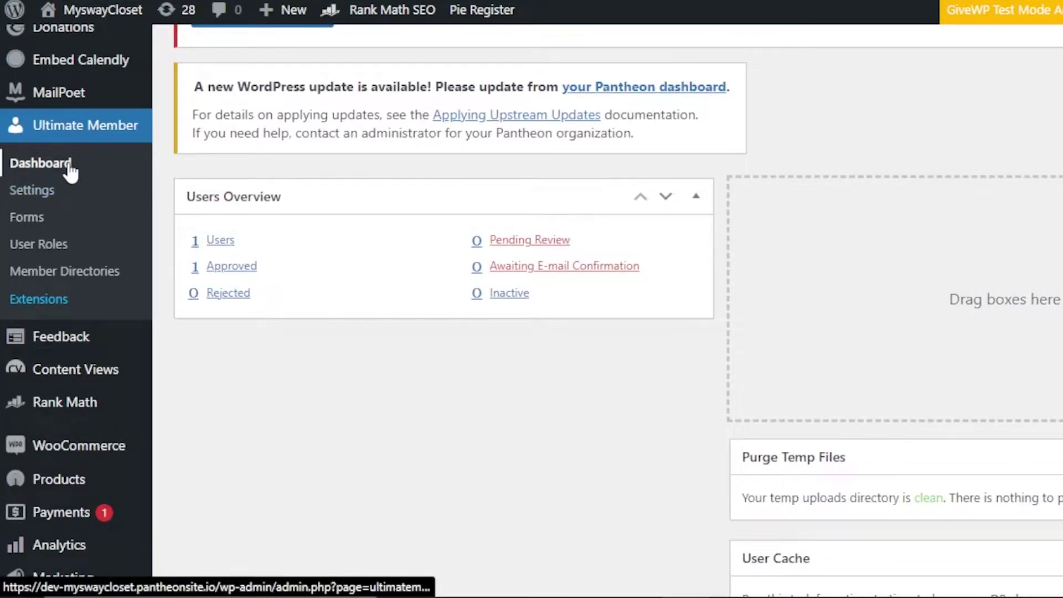
Create a new Ultimate Member form titled "test form" with the Registration Form type.
click(20, 161)
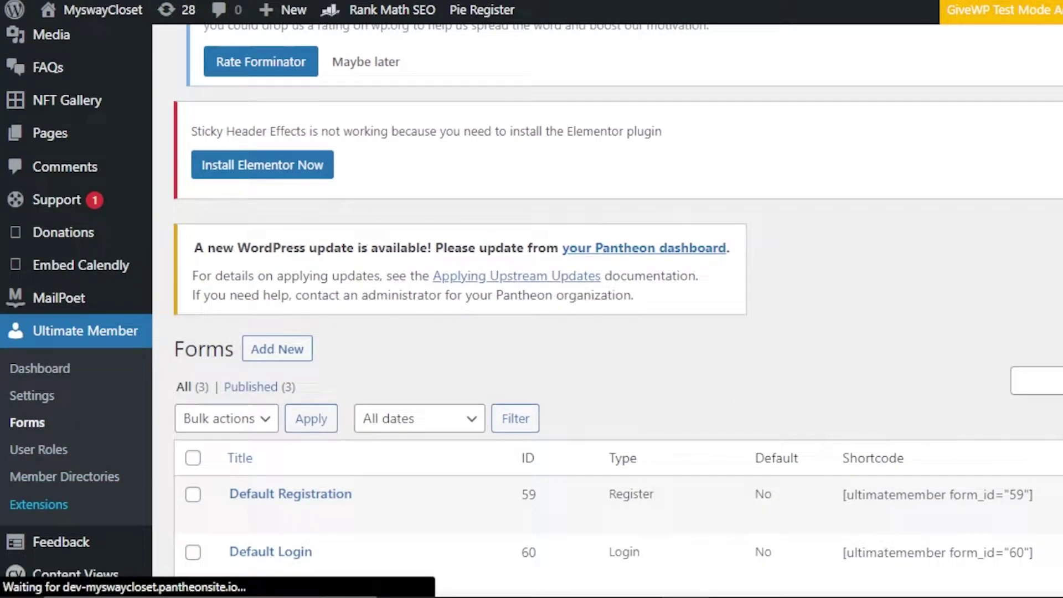
scroll(531, 332, down, 3)
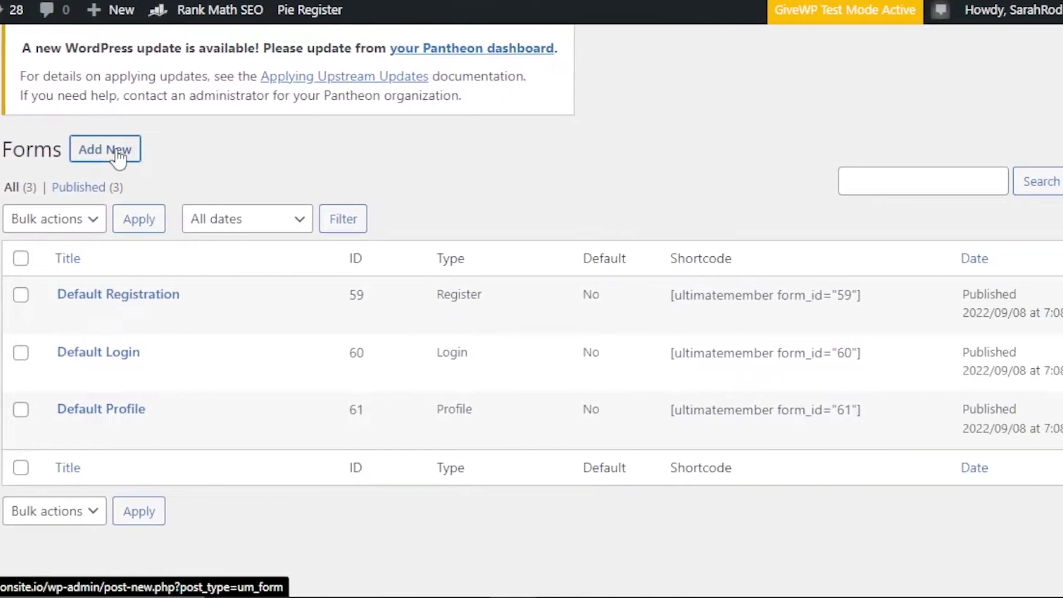
click(118, 151)
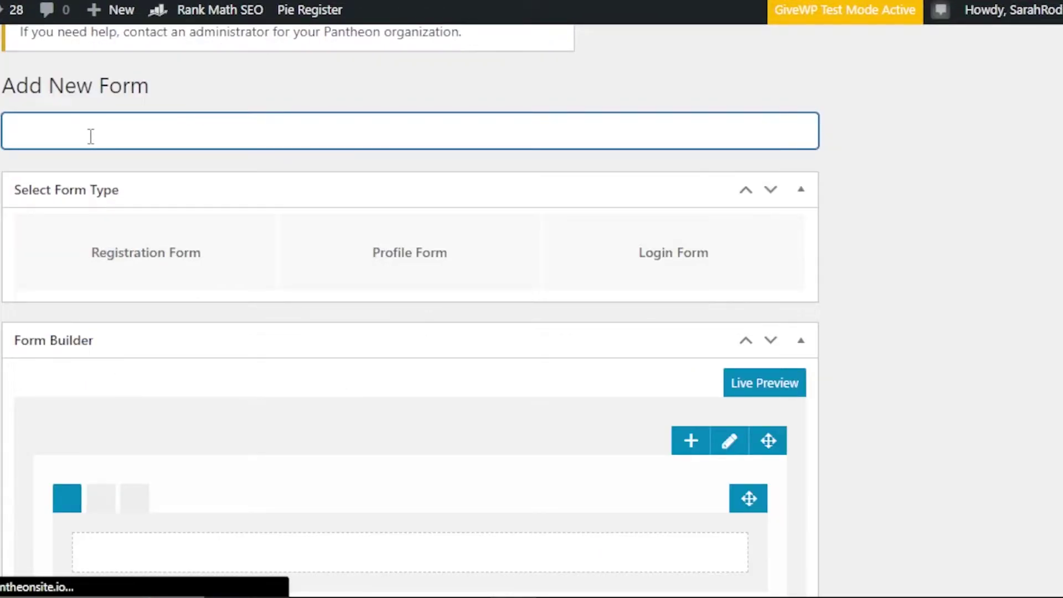
text(test form)
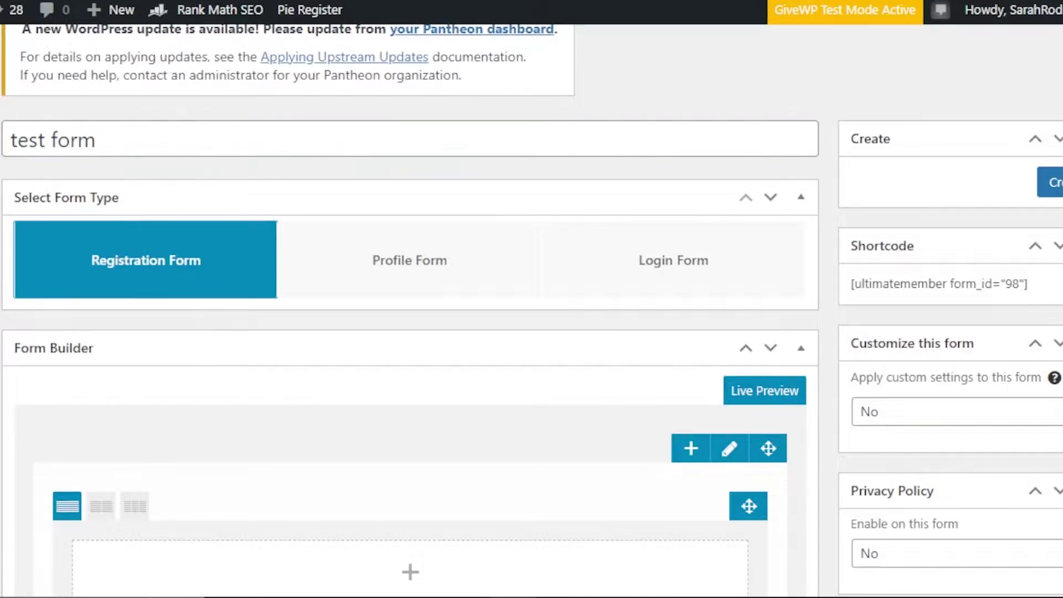
Try the two-column and three-column layouts on the form builder row and return it to a single column.
scroll(147, 282, down, 5)
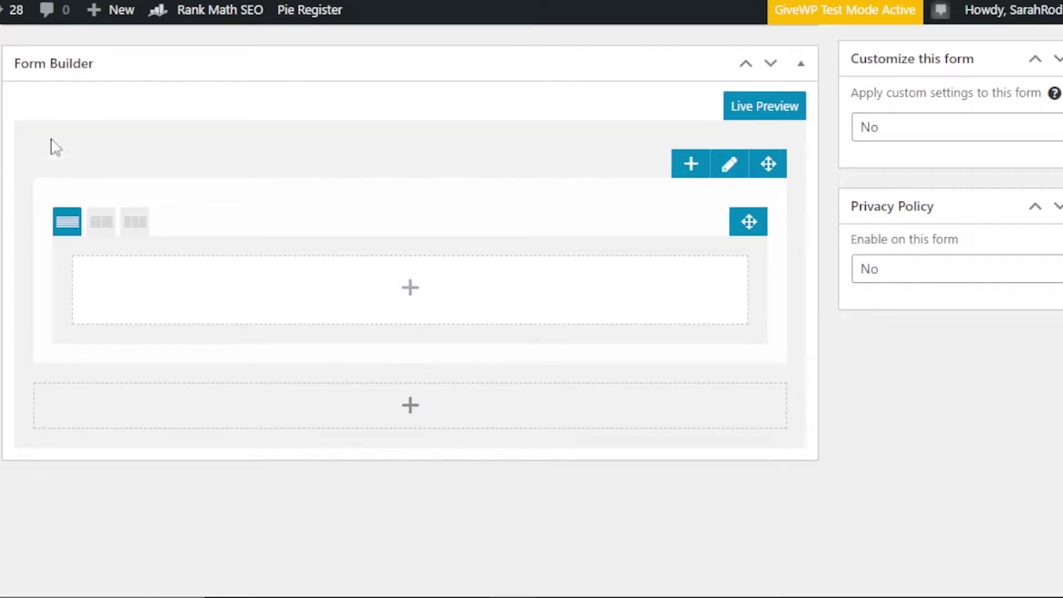
click(103, 231)
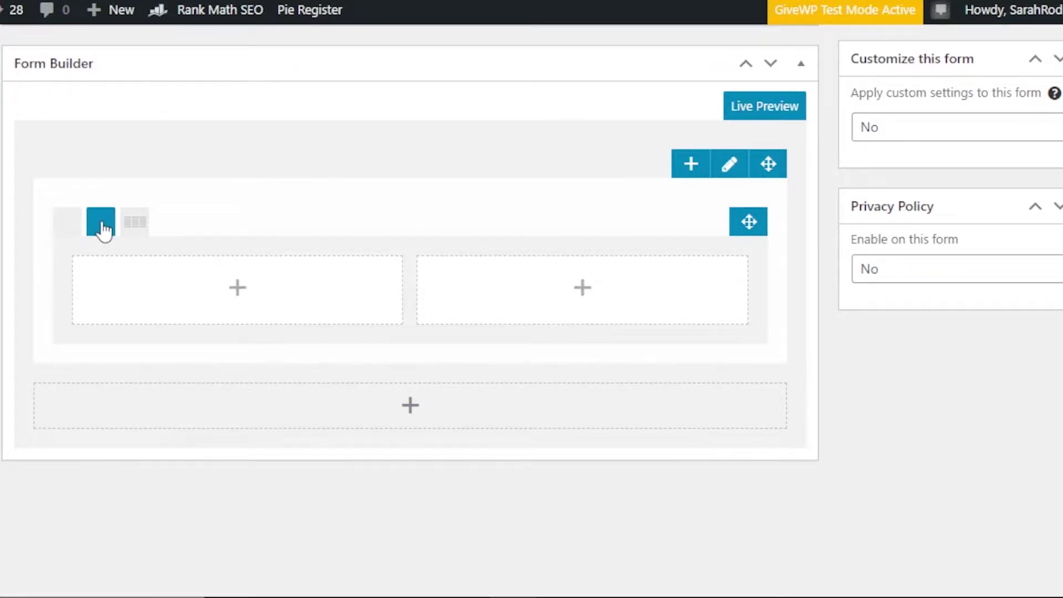
click(132, 233)
click(66, 224)
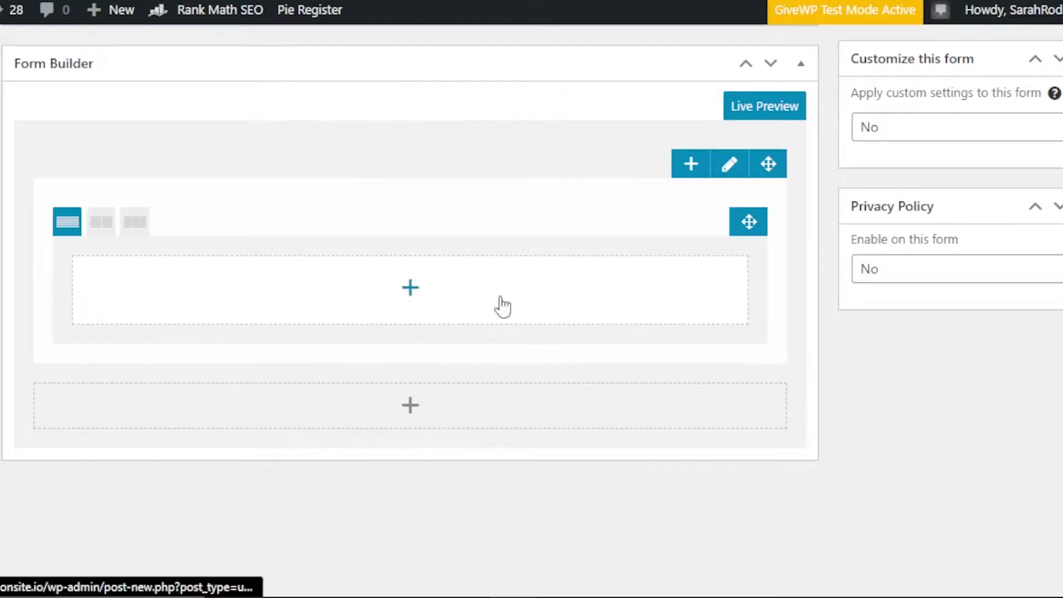
Add the predefined Username and Username or E-mail fields to the form's single-column row.
click(408, 287)
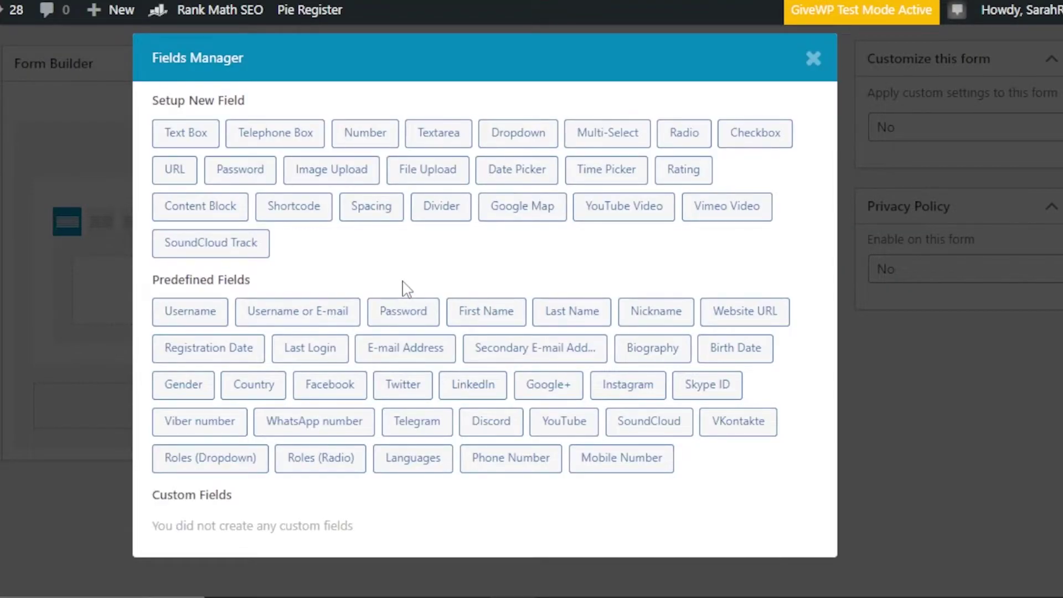
click(193, 314)
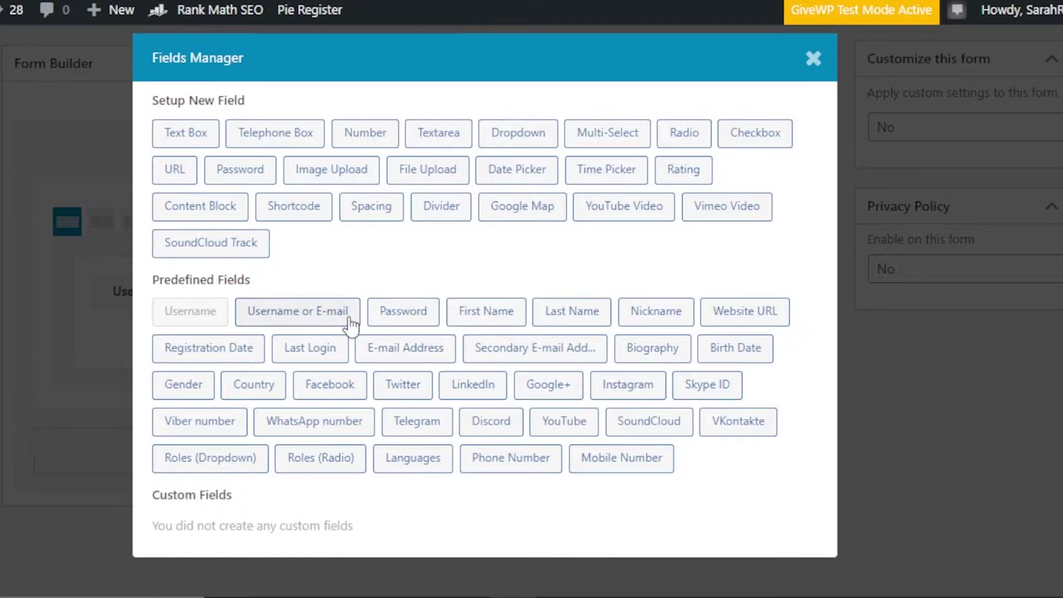
click(316, 326)
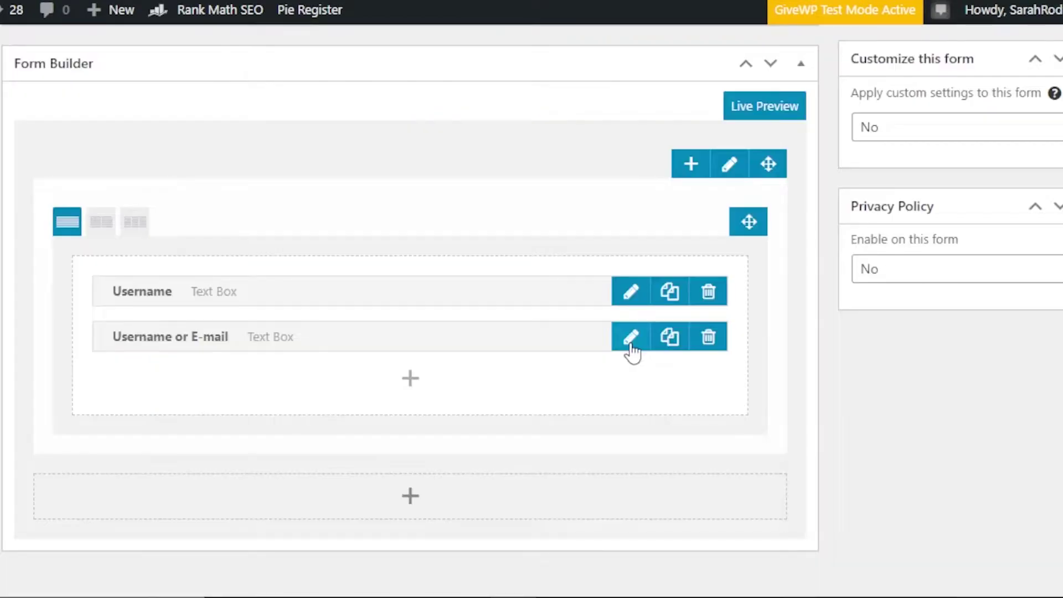
Retitle the Username or E-mail field as "E-mail" and update the field.
click(630, 340)
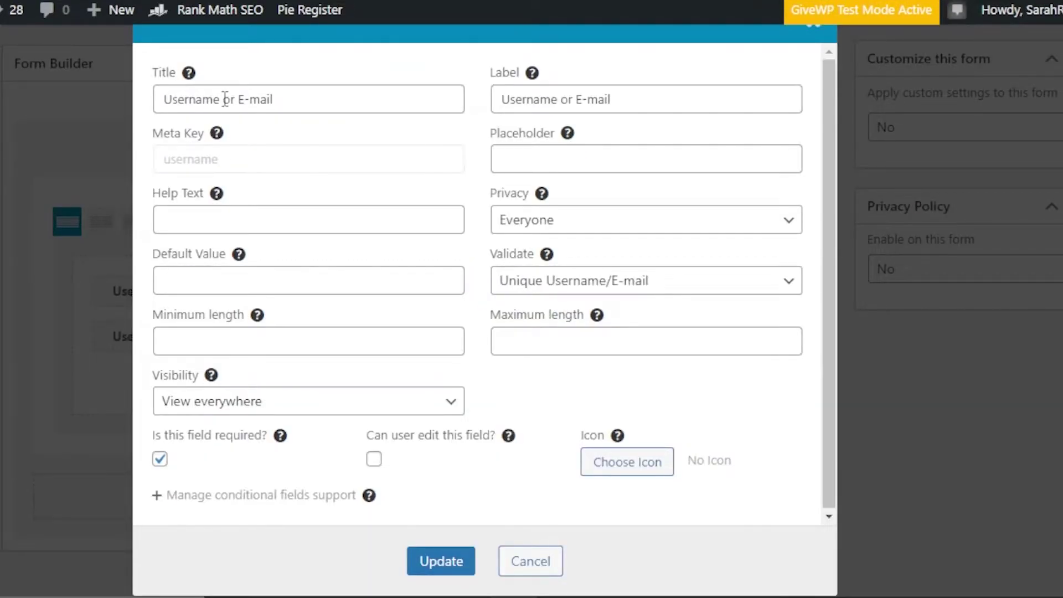
click(236, 100)
key(shift+Home)
key(BackSpace)
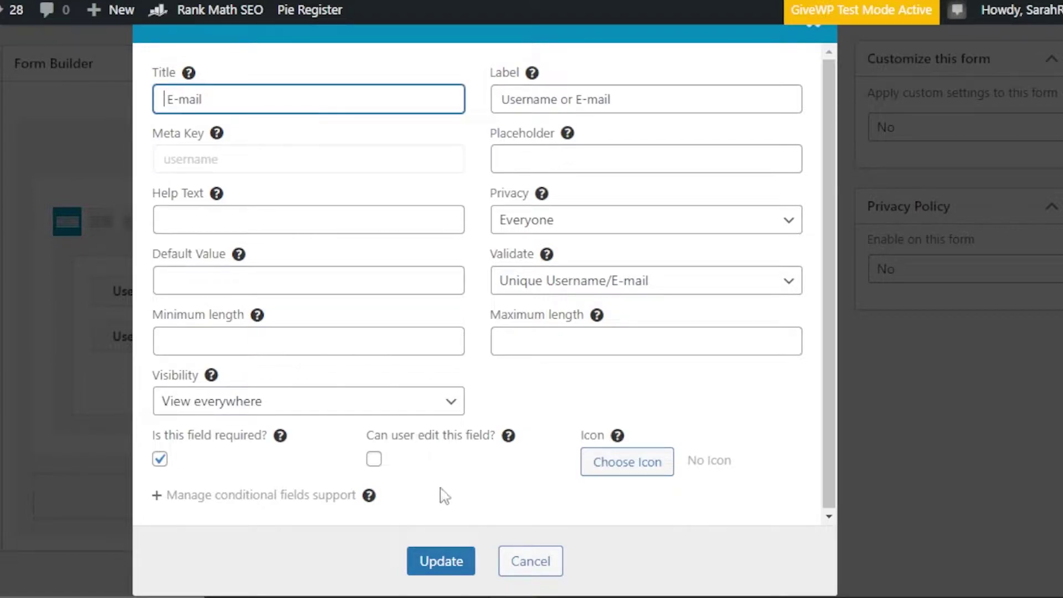
click(441, 560)
Add the predefined Phone Number and Password fields below the E-mail field.
click(410, 381)
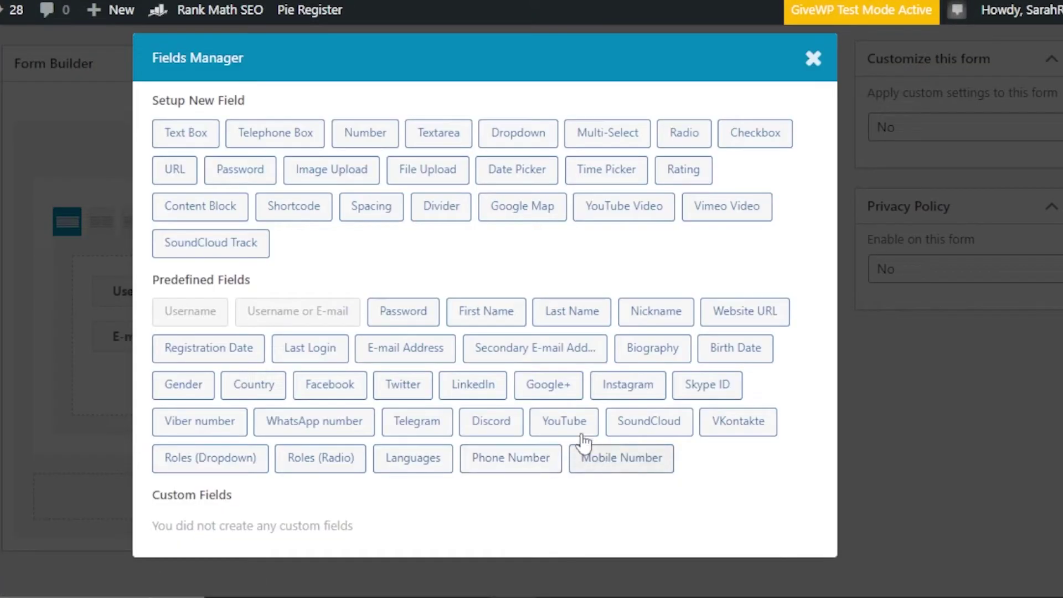
click(512, 471)
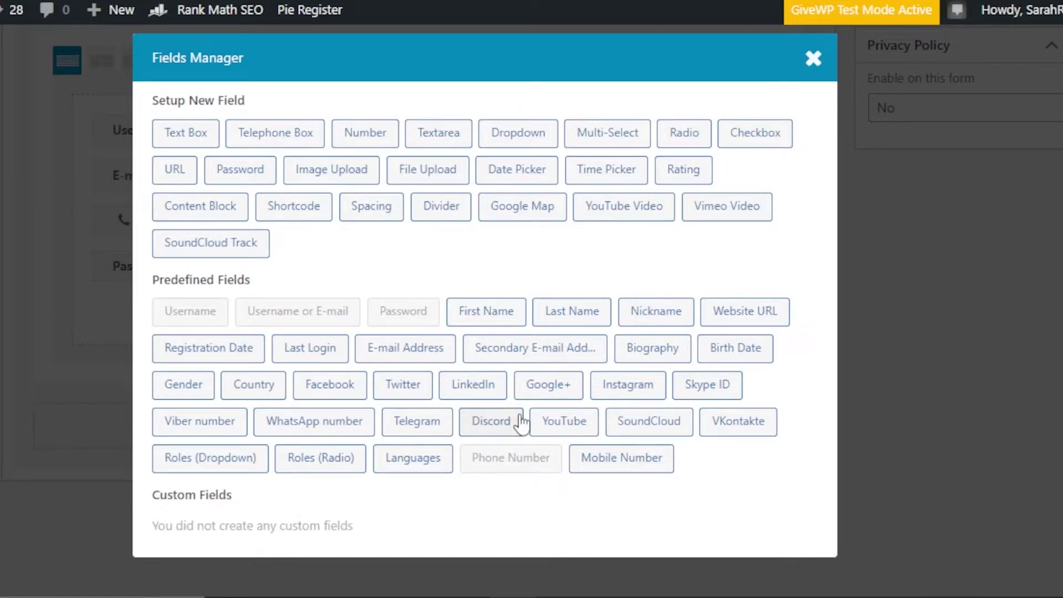
click(813, 58)
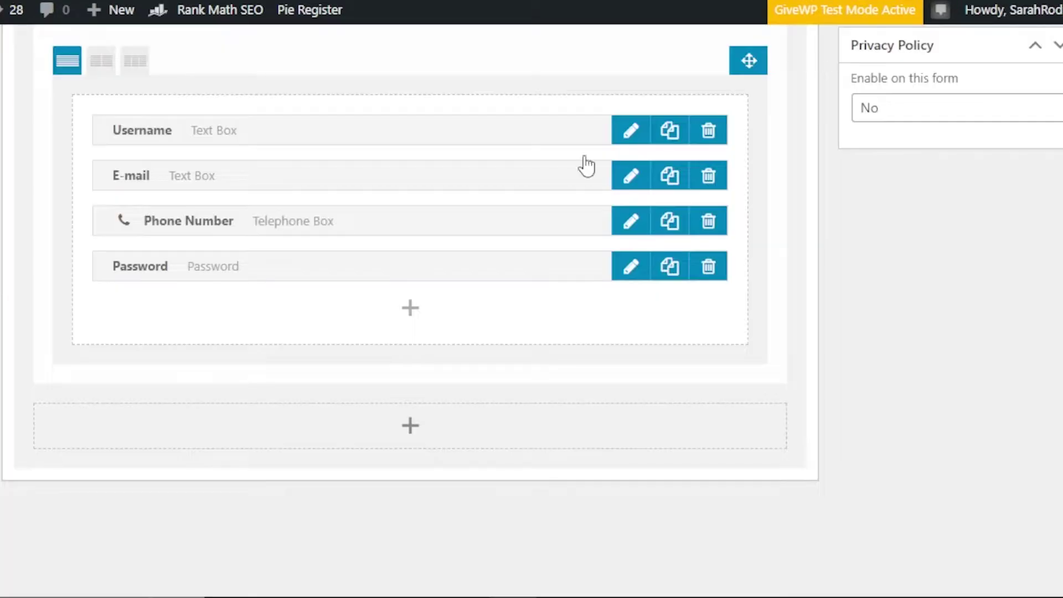
Review the registration form's title, type, field list and privacy policy setting.
scroll(409, 310, up, 7)
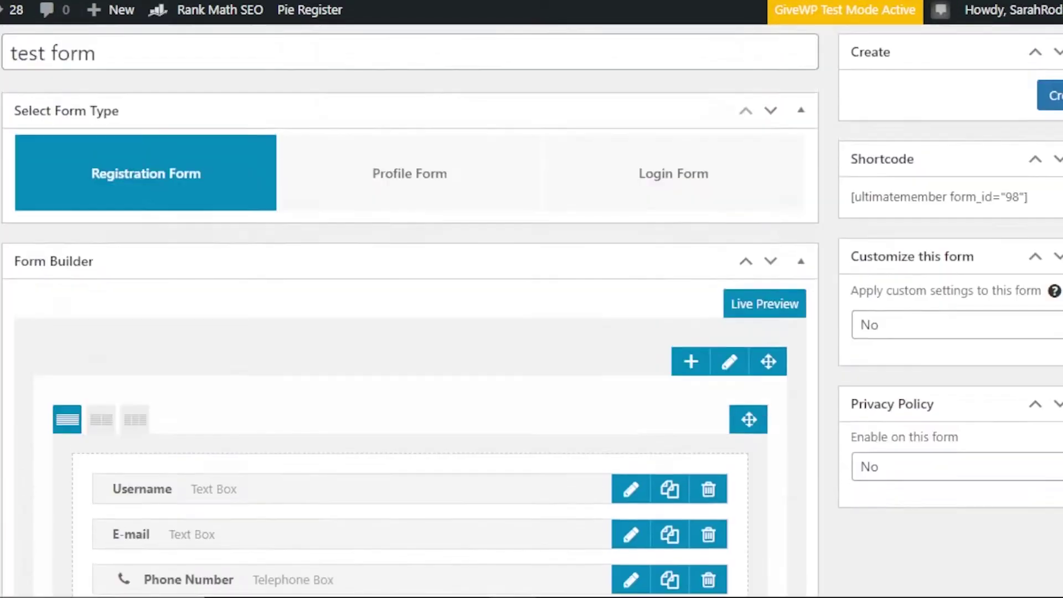
scroll(410, 310, down, 2)
scroll(410, 310, up, 1)
scroll(410, 310, up, 4)
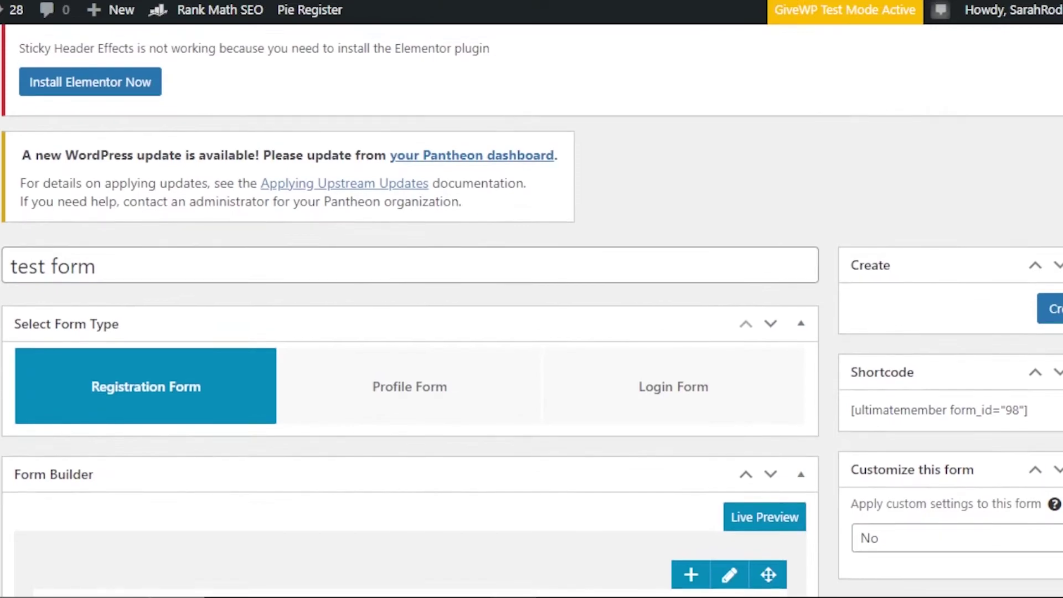
scroll(410, 310, down, 9)
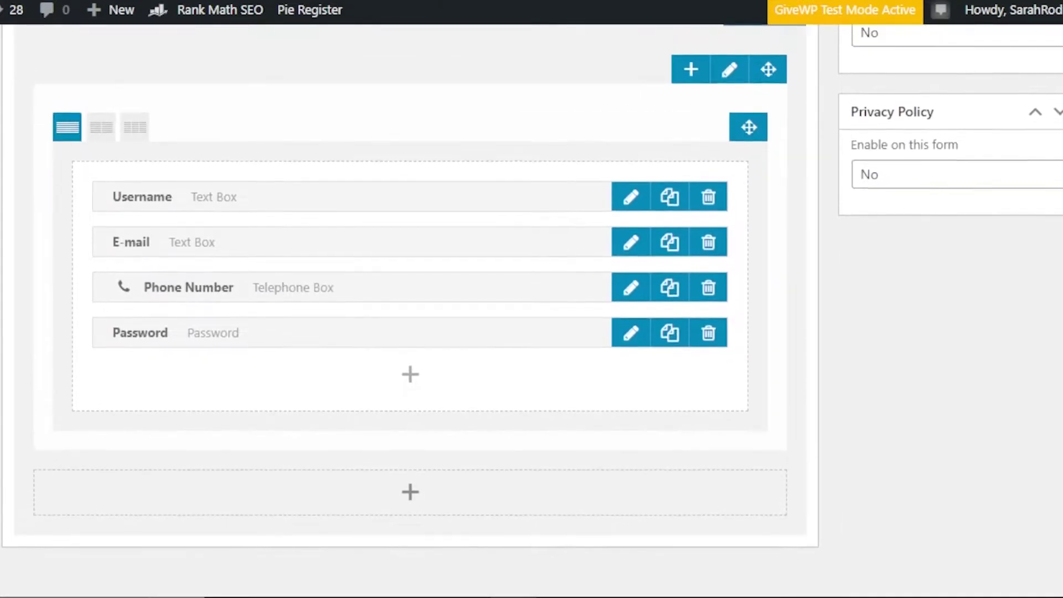
scroll(385, 361, up, 1)
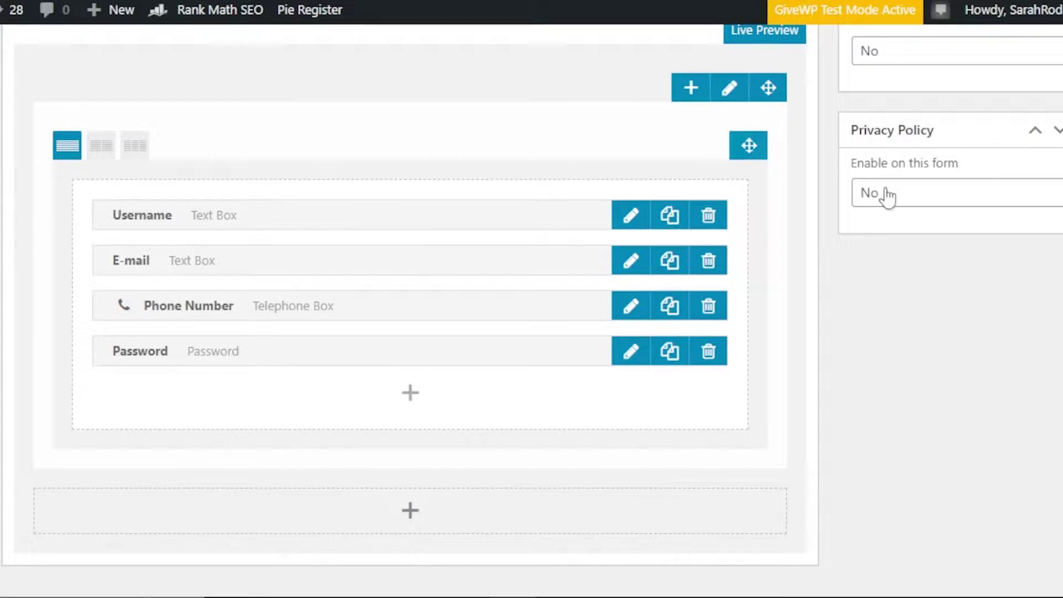
scroll(526, 334, up, 7)
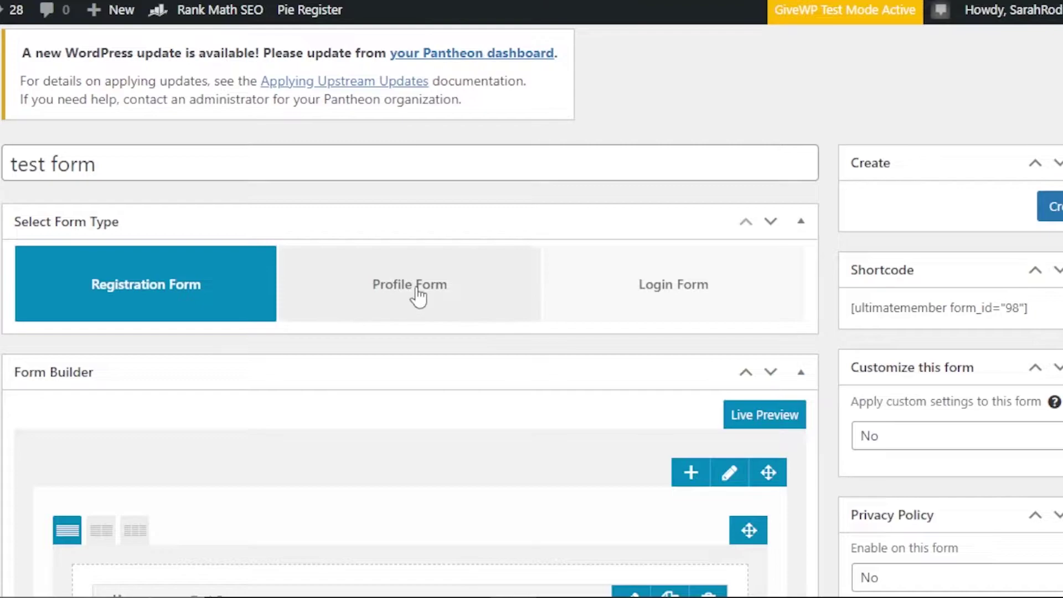
Switch the form type to Login Form, inspect its fields and options, and set it back to Registration Form.
click(633, 299)
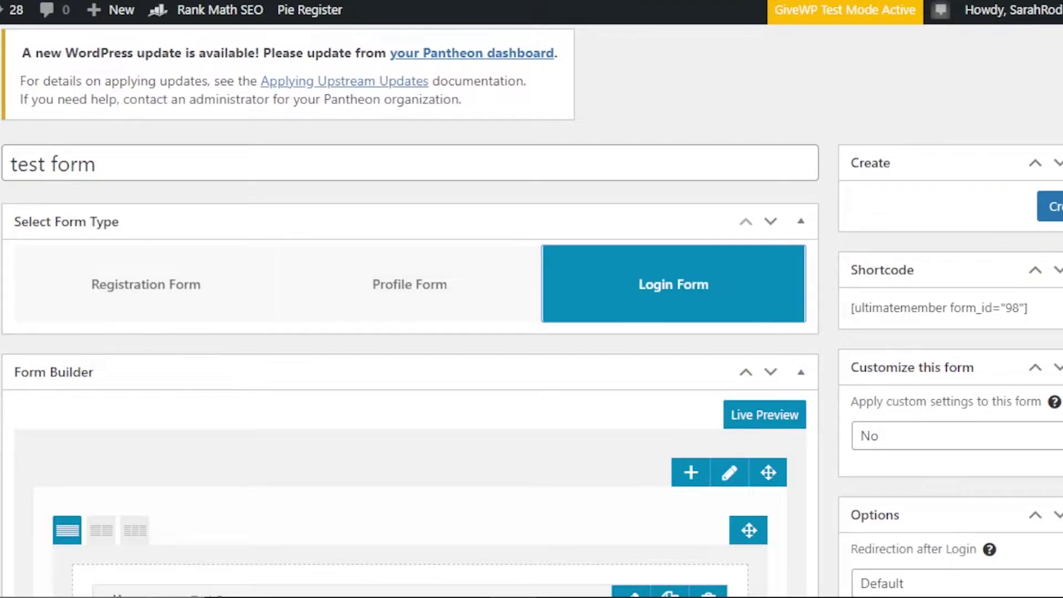
scroll(410, 310, down, 8)
scroll(410, 310, up, 3)
scroll(409, 310, down, 1)
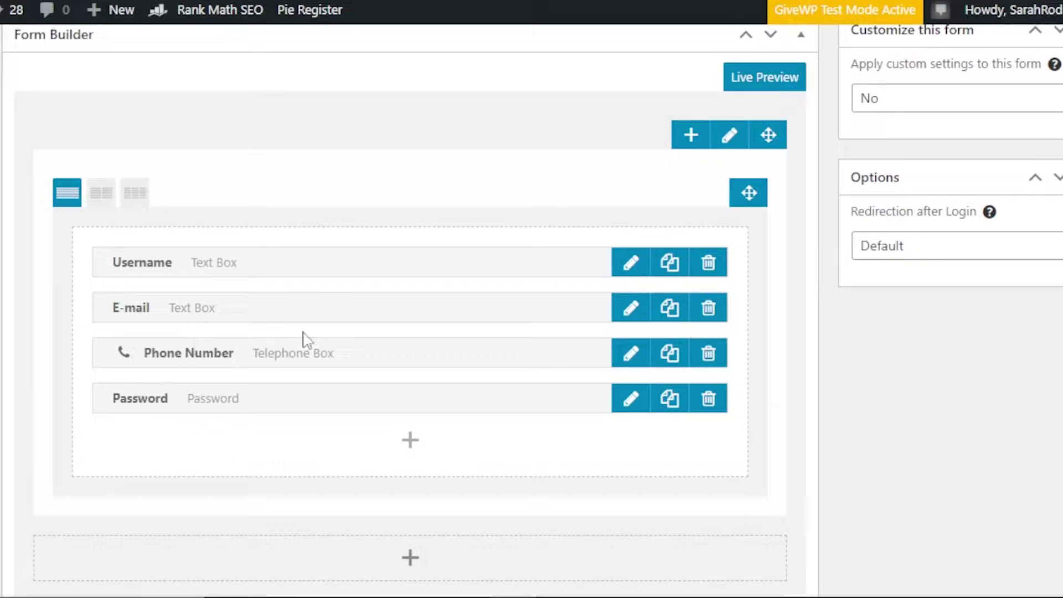
scroll(708, 236, up, 8)
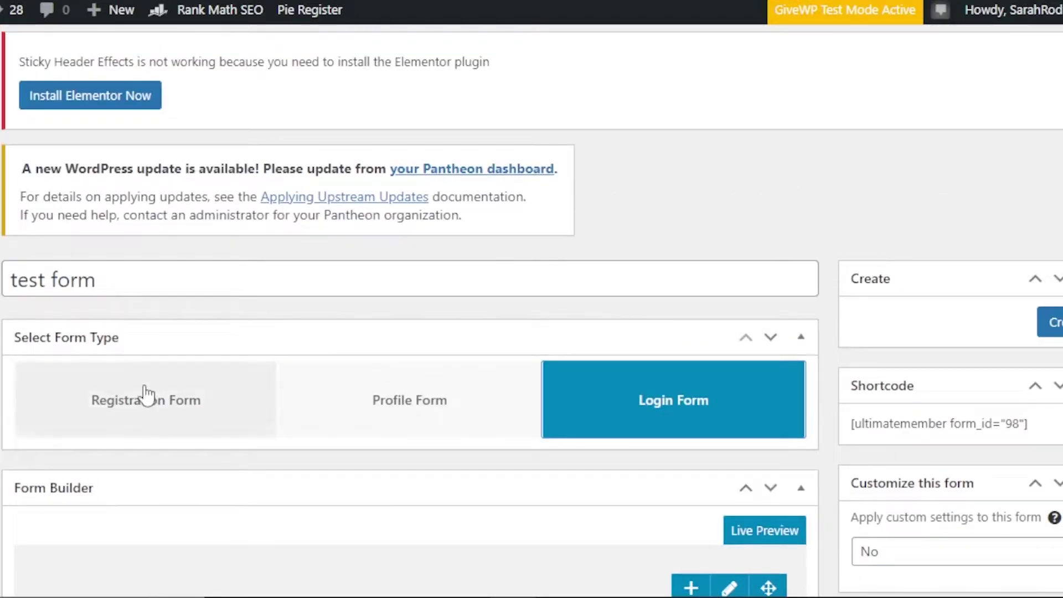
click(143, 398)
scroll(941, 325, down, 10)
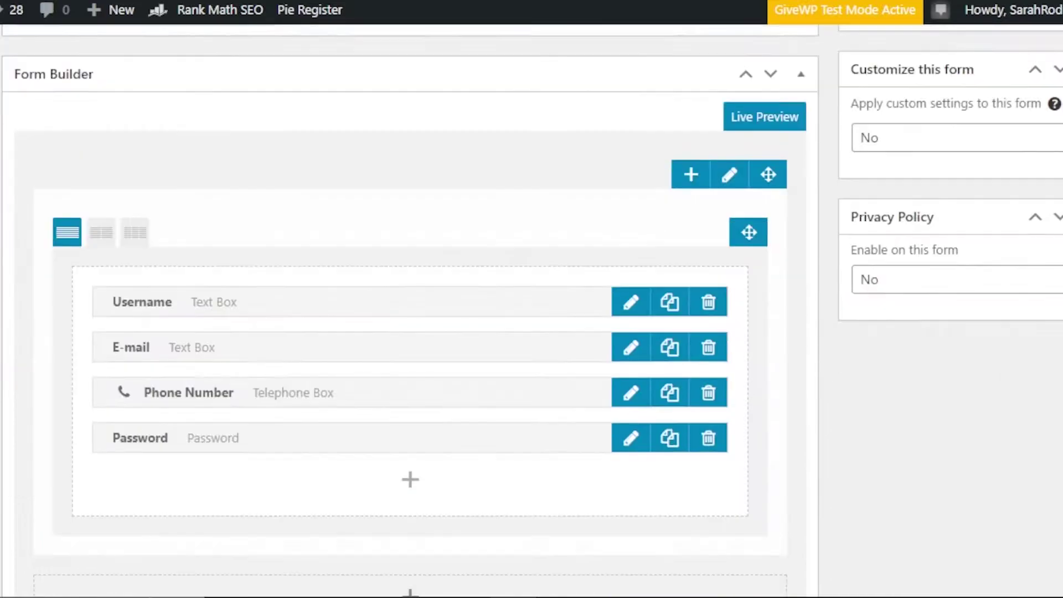
Add a new row below the form's existing fields and delete that empty row again.
scroll(686, 332, down, 1)
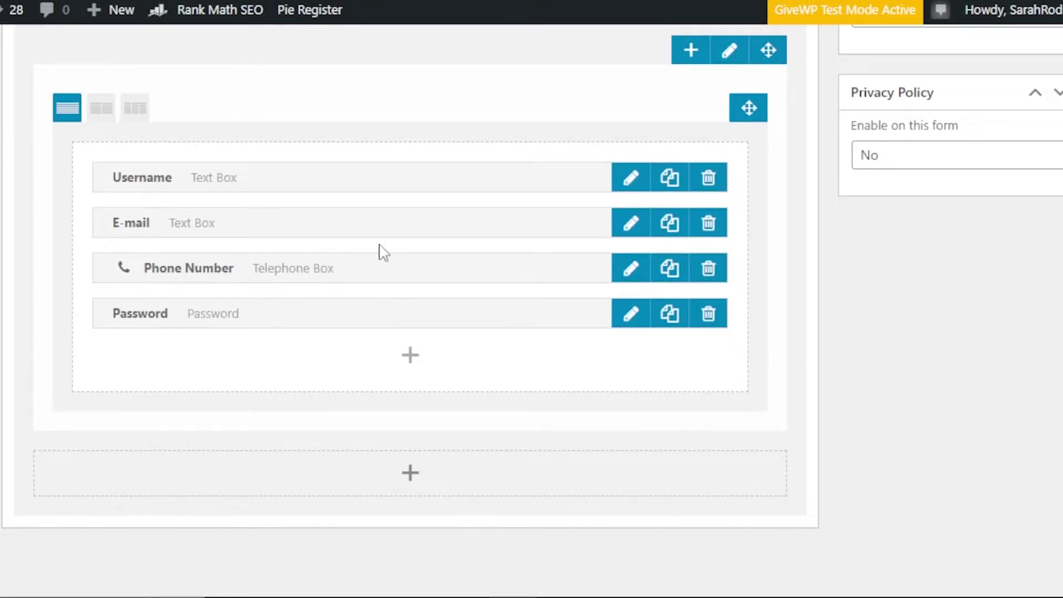
scroll(410, 310, up, 10)
scroll(409, 310, down, 8)
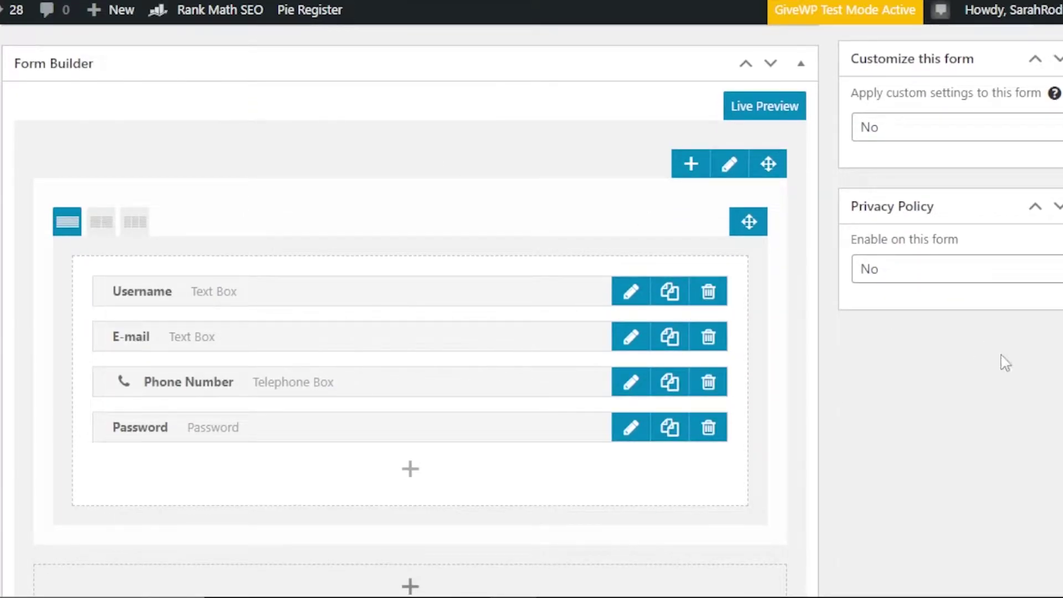
scroll(410, 299, down, 1)
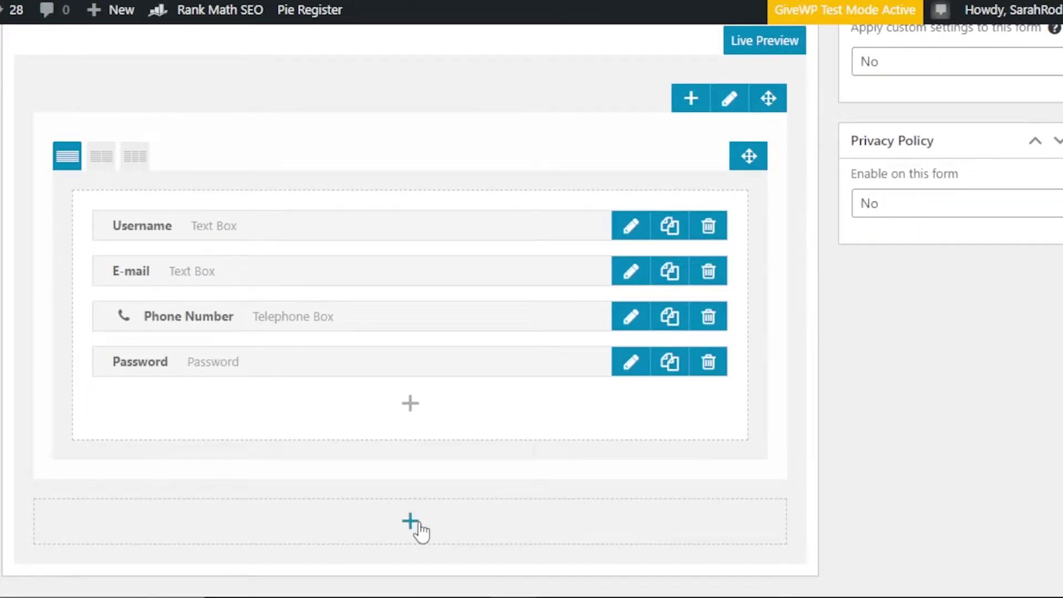
click(410, 521)
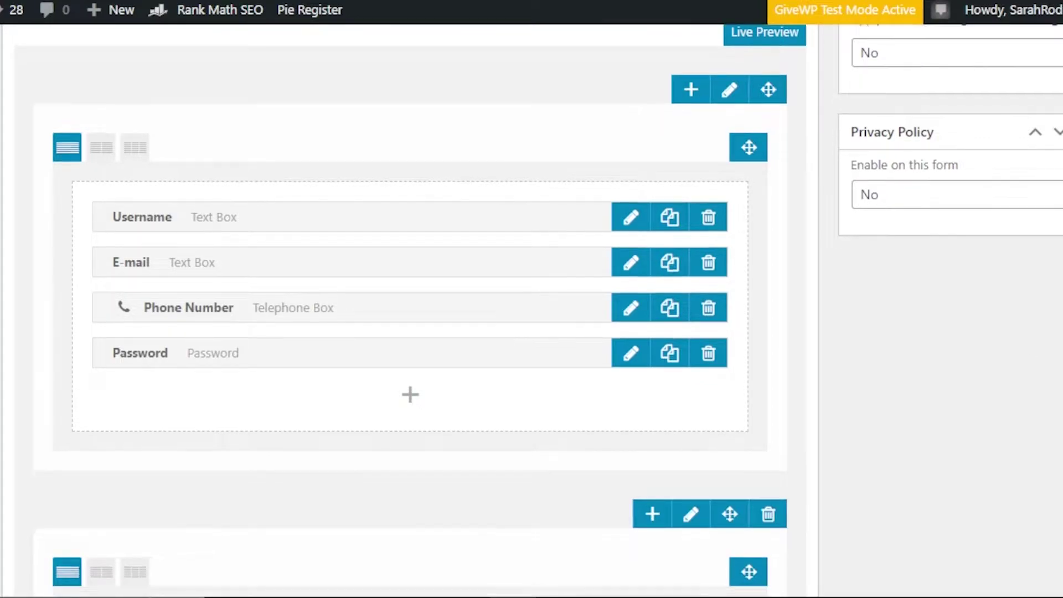
scroll(553, 356, down, 4)
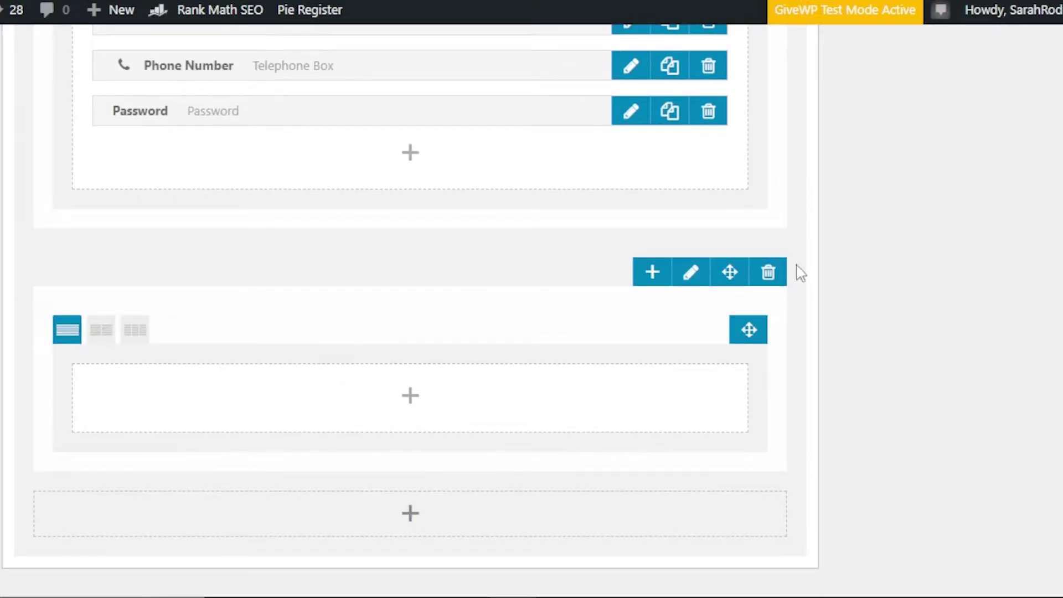
click(767, 272)
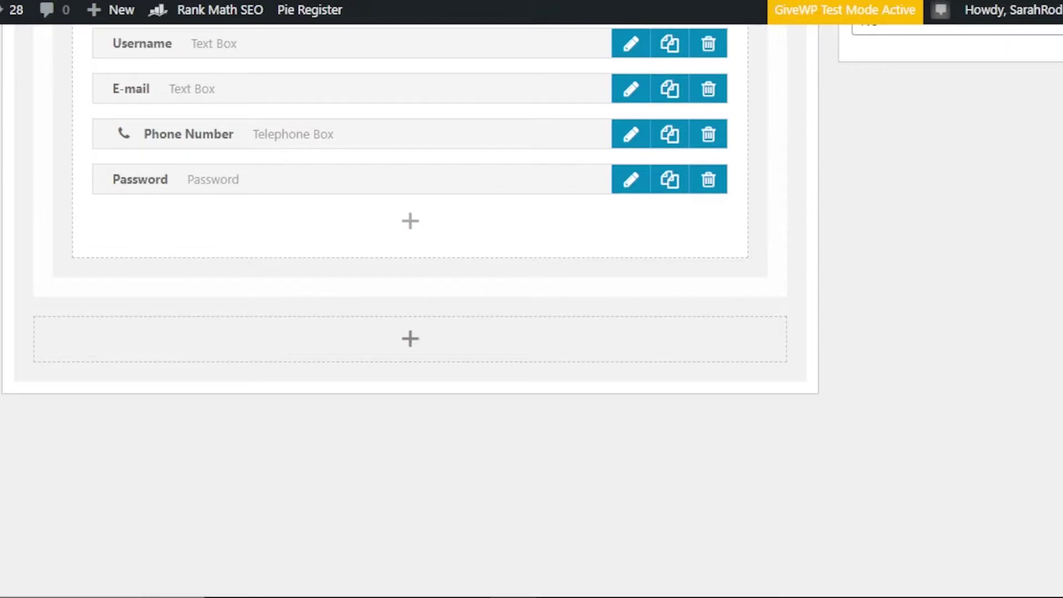
scroll(553, 232, up, 7)
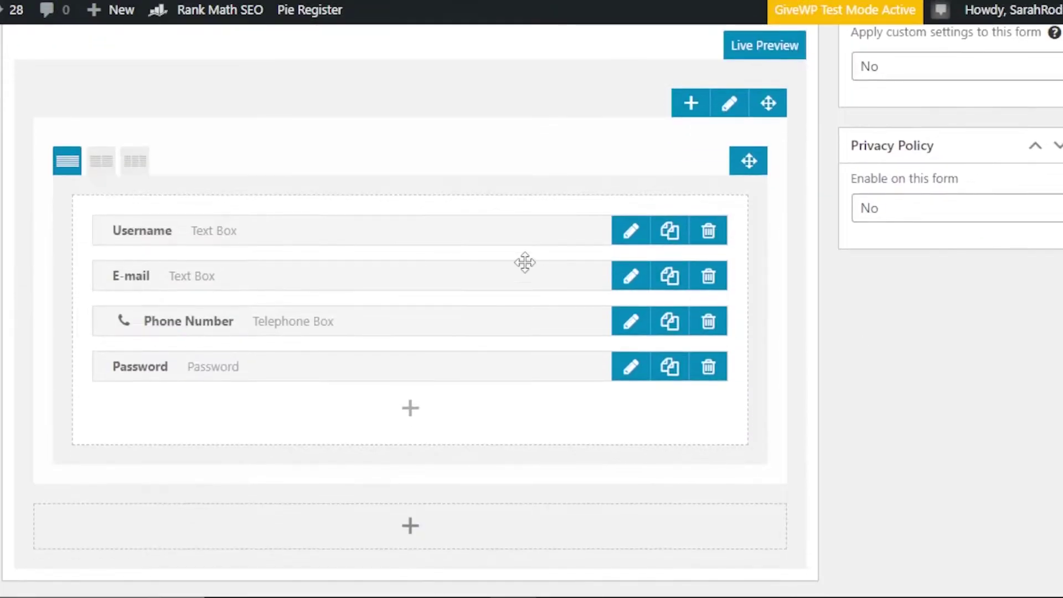
Examine the field row's color, spacing and border options, cancel without changes, and look over the form types and field list.
click(729, 104)
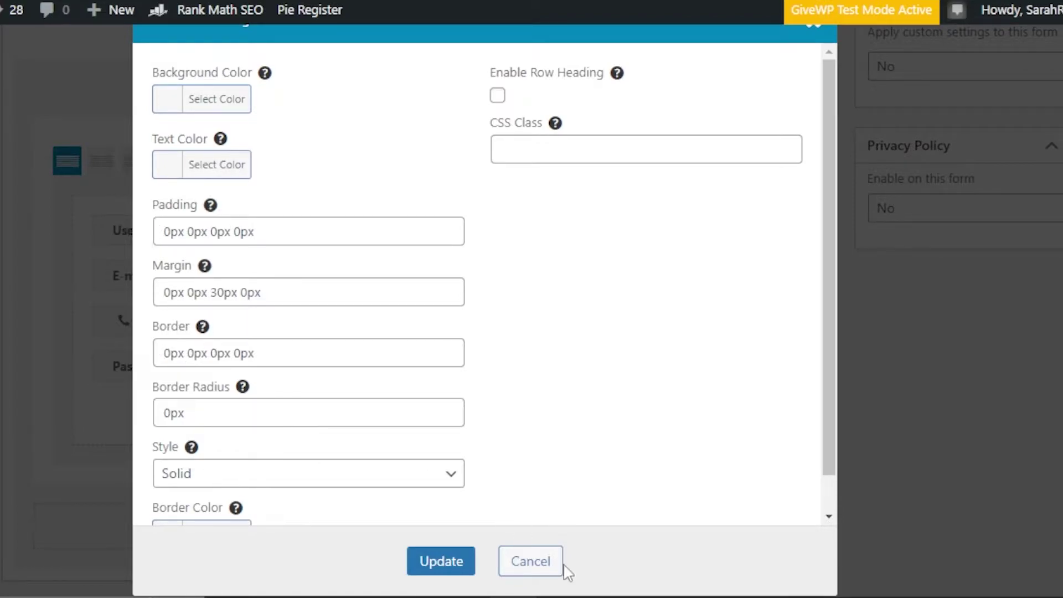
click(521, 568)
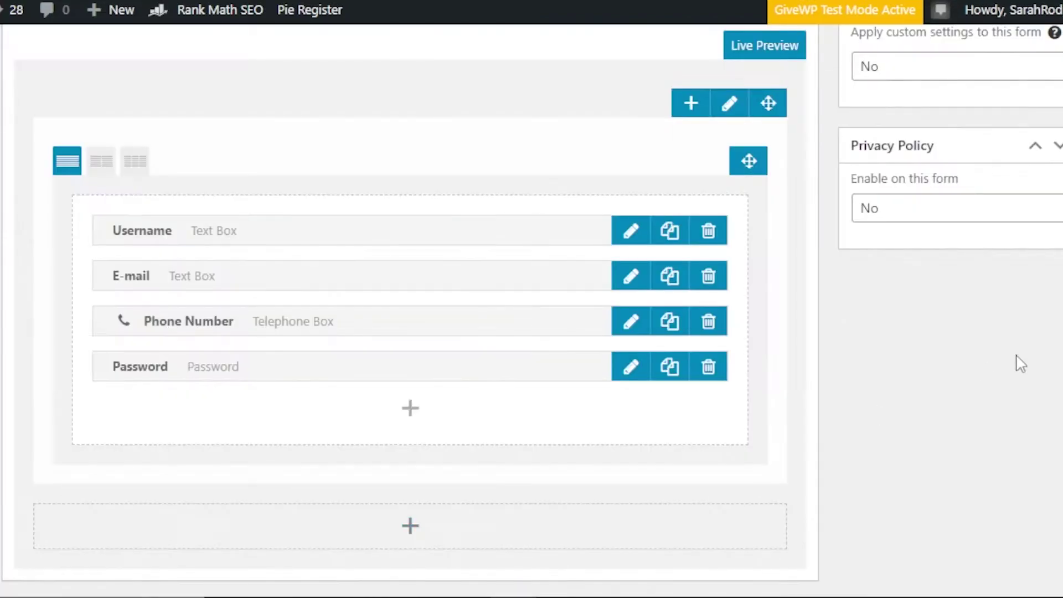
scroll(409, 310, up, 5)
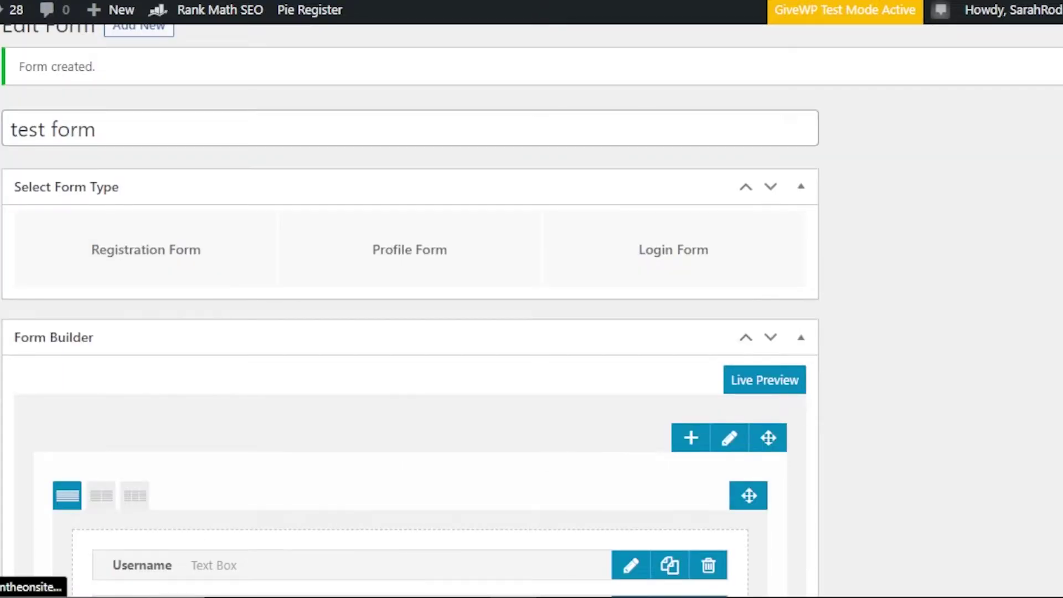
scroll(653, 154, down, 5)
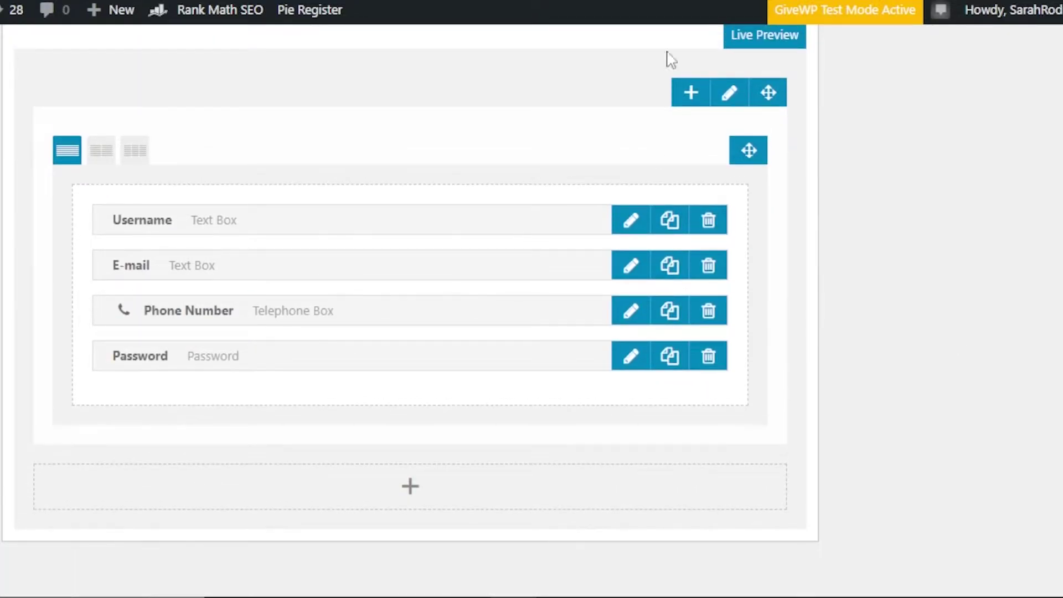
scroll(760, 55, up, 5)
scroll(760, 55, down, 3)
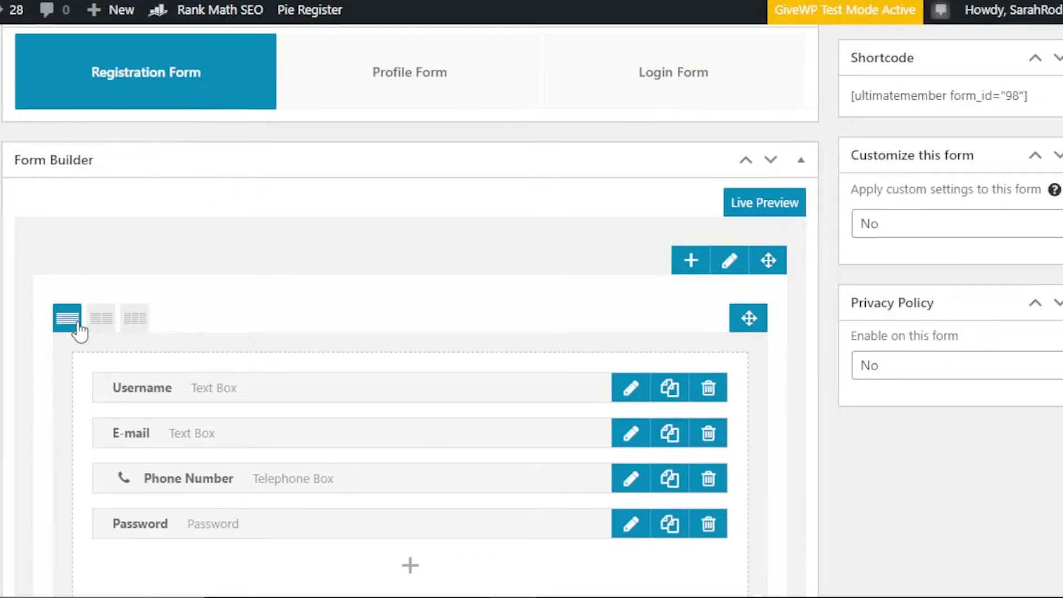
scroll(409, 310, down, 4)
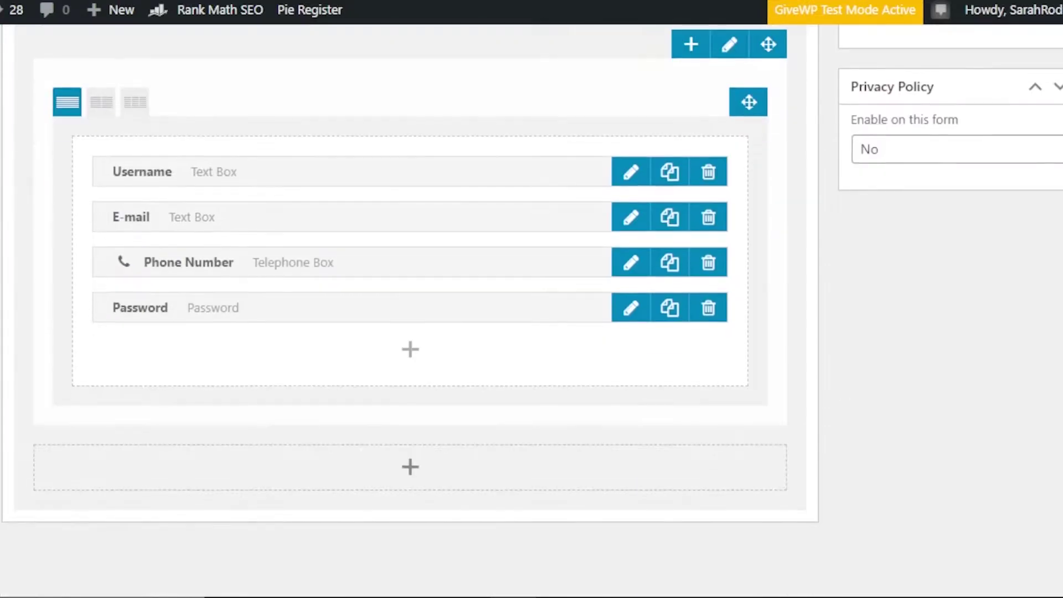
scroll(409, 310, up, 12)
scroll(532, 310, down, 3)
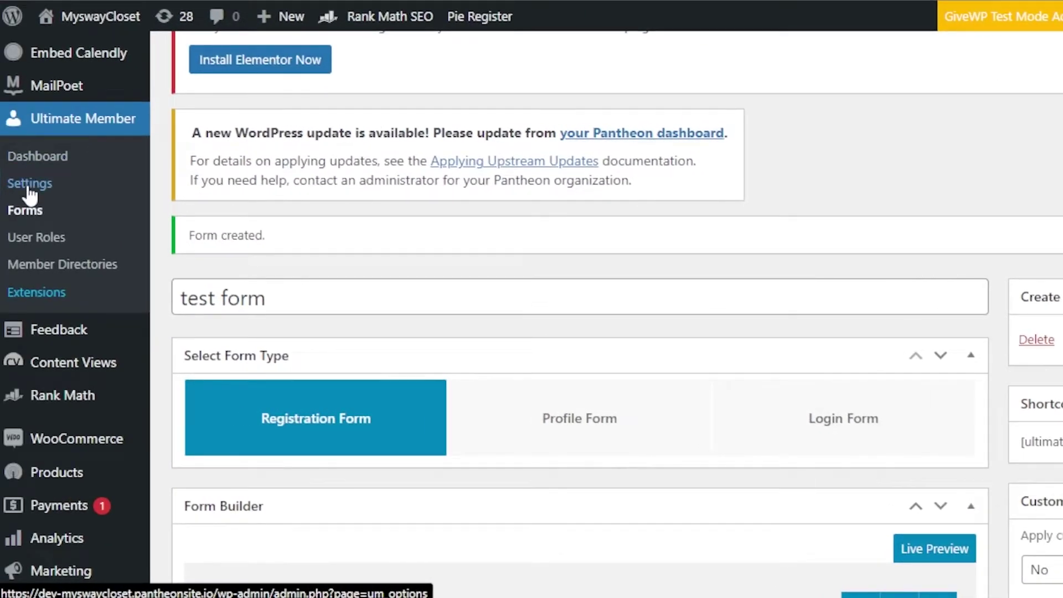
Open the Ultimate Member settings and examine the pages that can be assigned as the Members page.
click(29, 185)
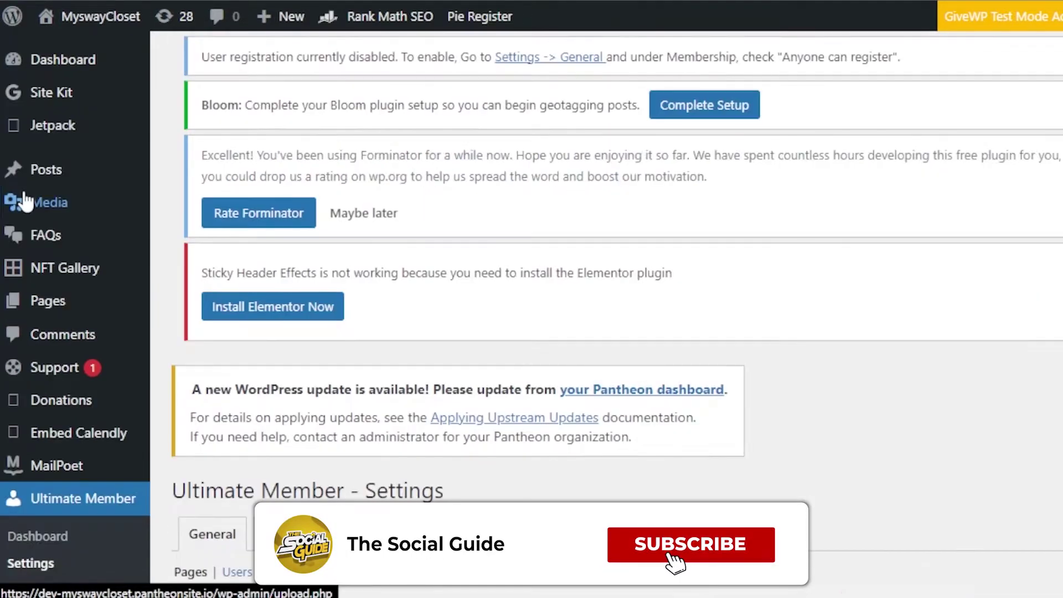
scroll(445, 293, down, 4)
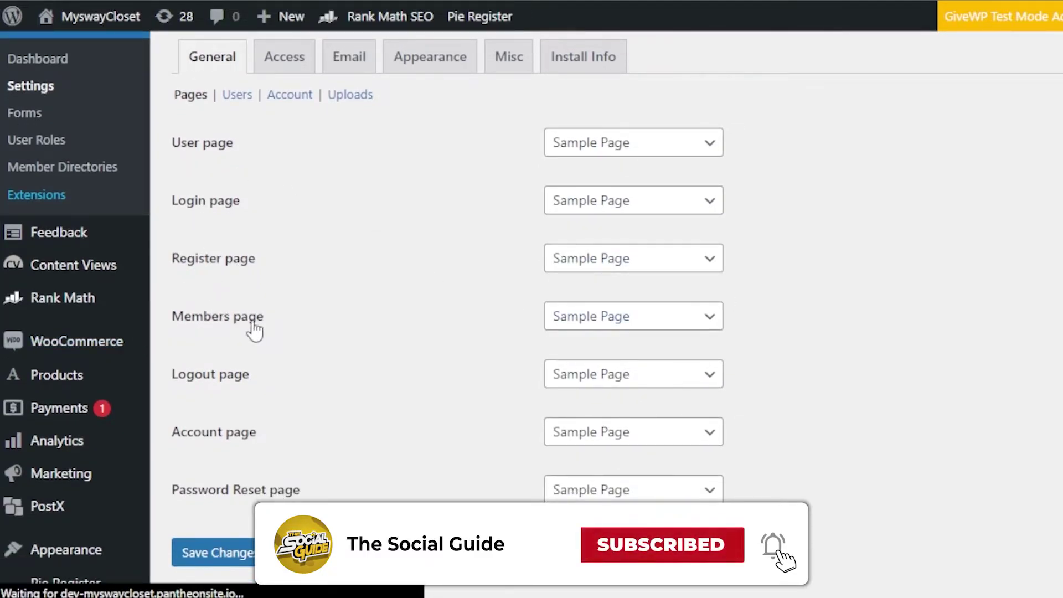
click(609, 321)
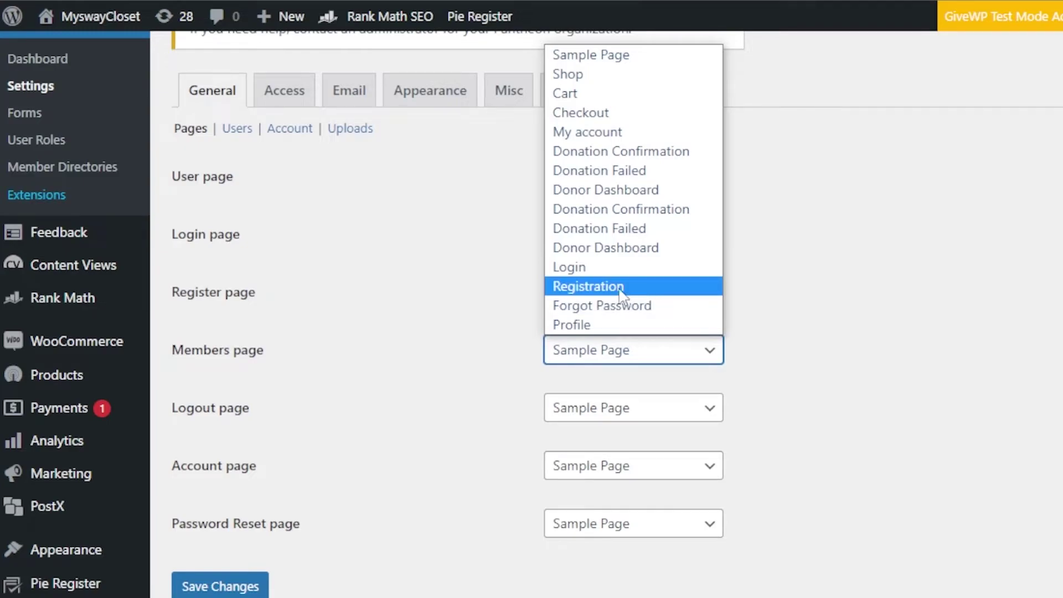
click(427, 298)
click(610, 352)
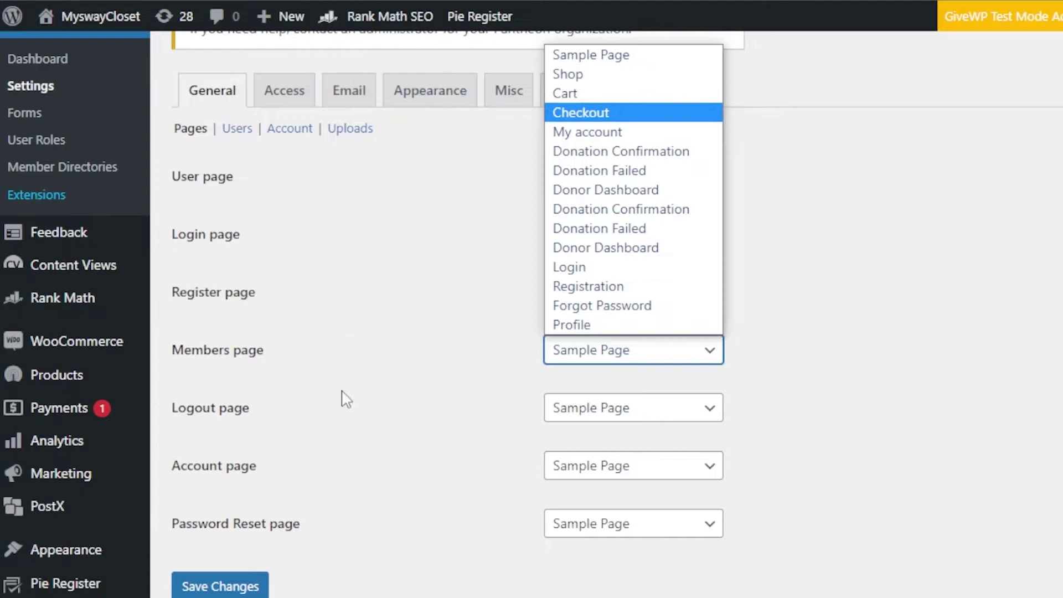
Look over the Access settings for restricted content, including global site access and the restricted access message.
click(285, 107)
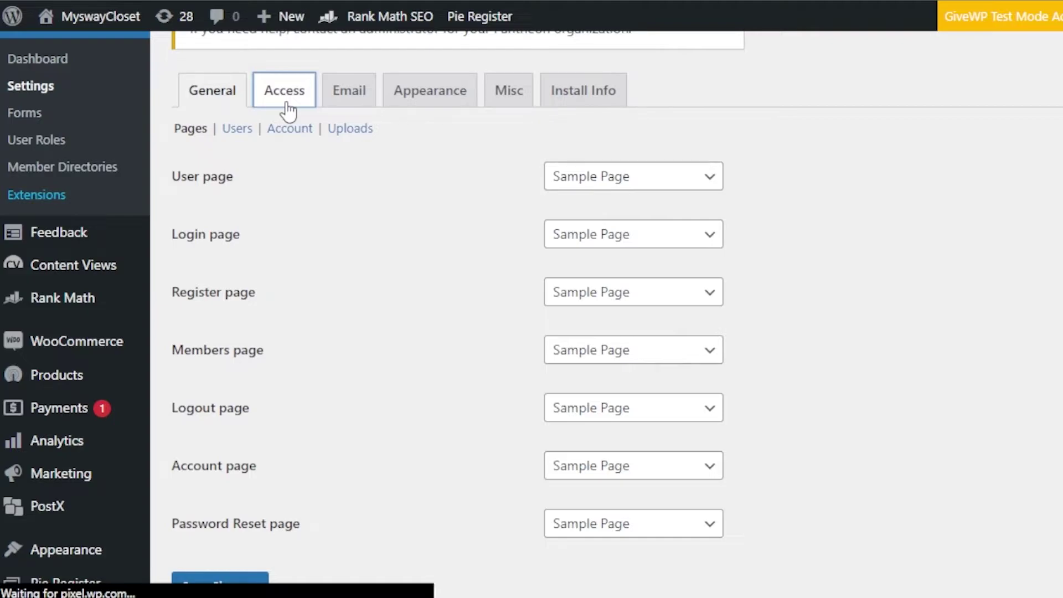
scroll(446, 66, down, 10)
scroll(445, 66, up, 3)
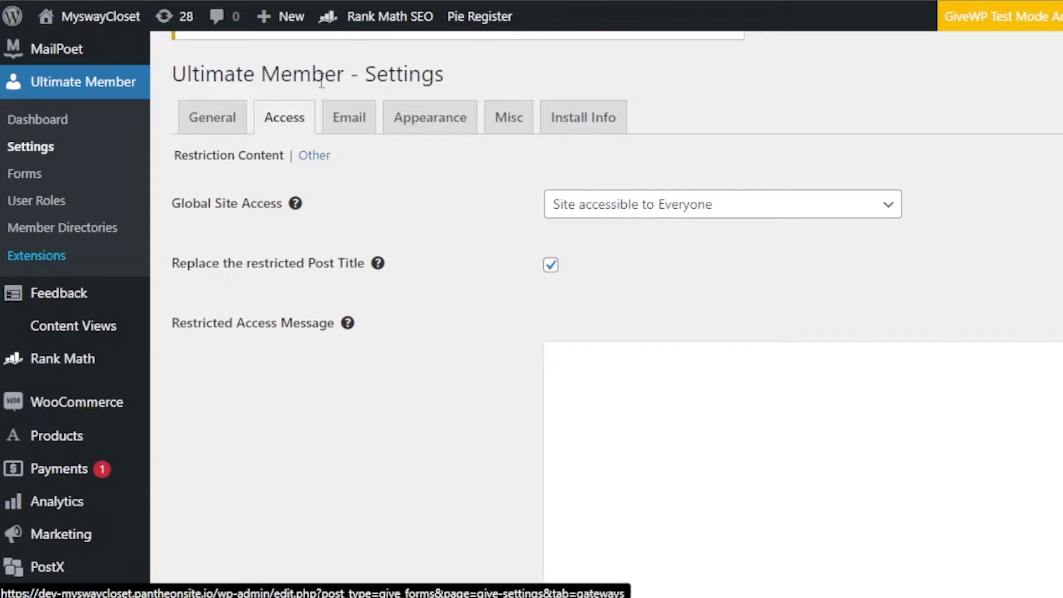
Return to the General page settings and examine the page choices for the Login page and the Members page.
click(217, 118)
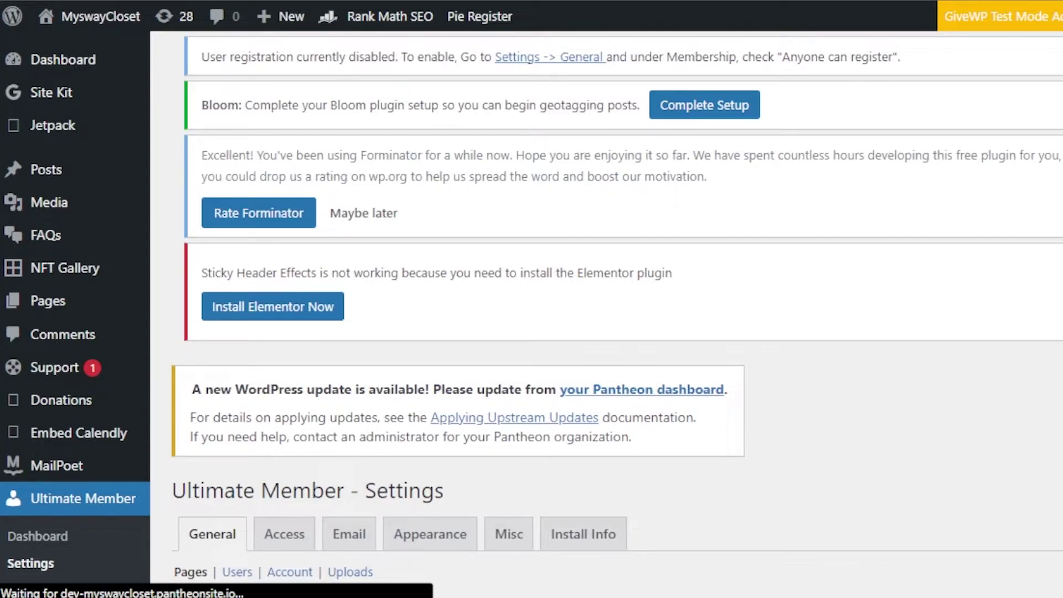
scroll(606, 314, down, 6)
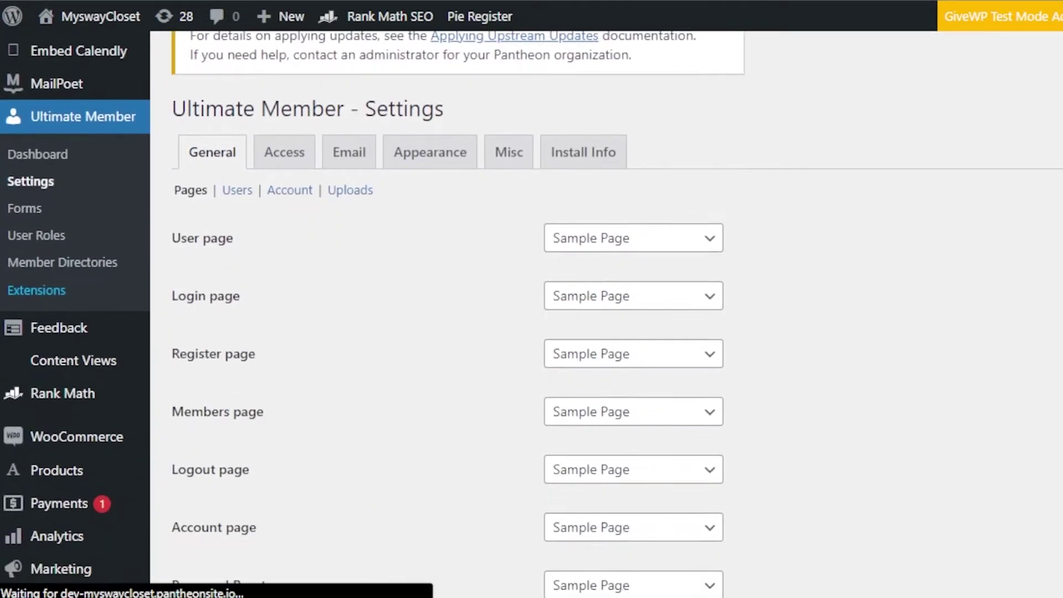
scroll(559, 191, down, 2)
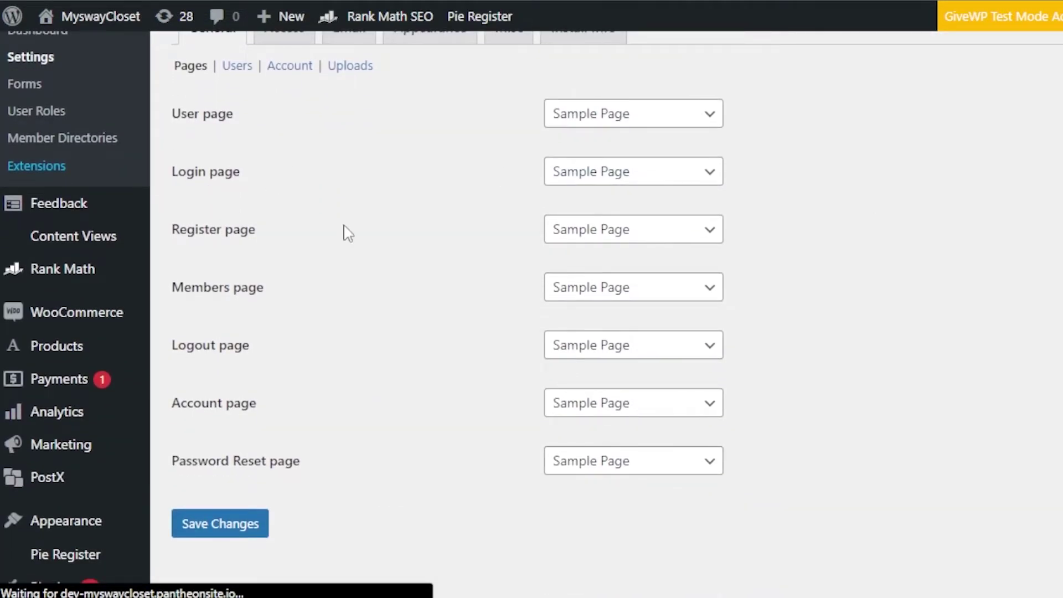
scroll(588, 189, up, 1)
click(612, 207)
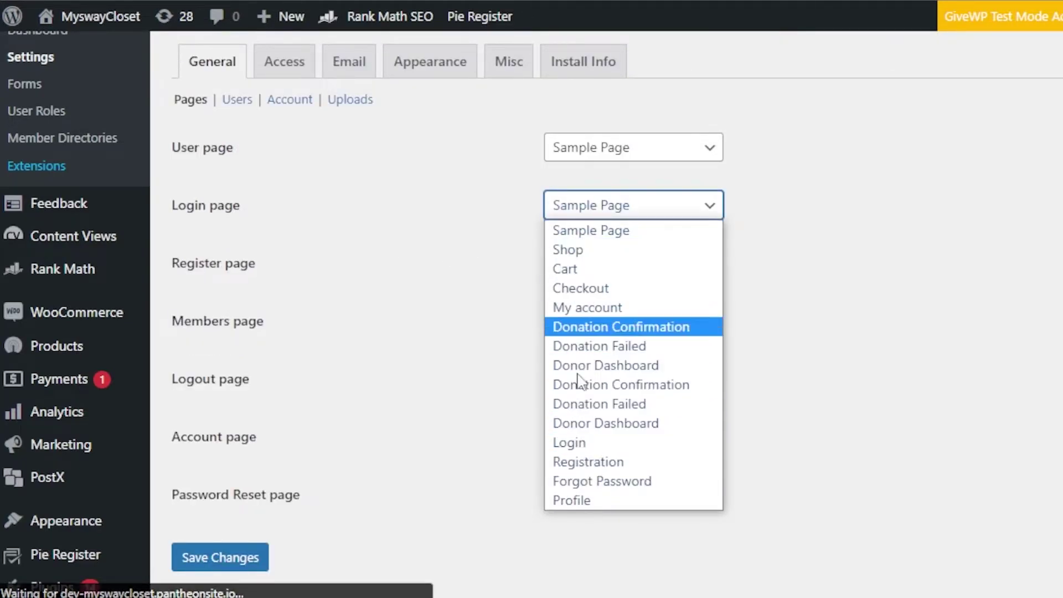
click(416, 410)
click(636, 321)
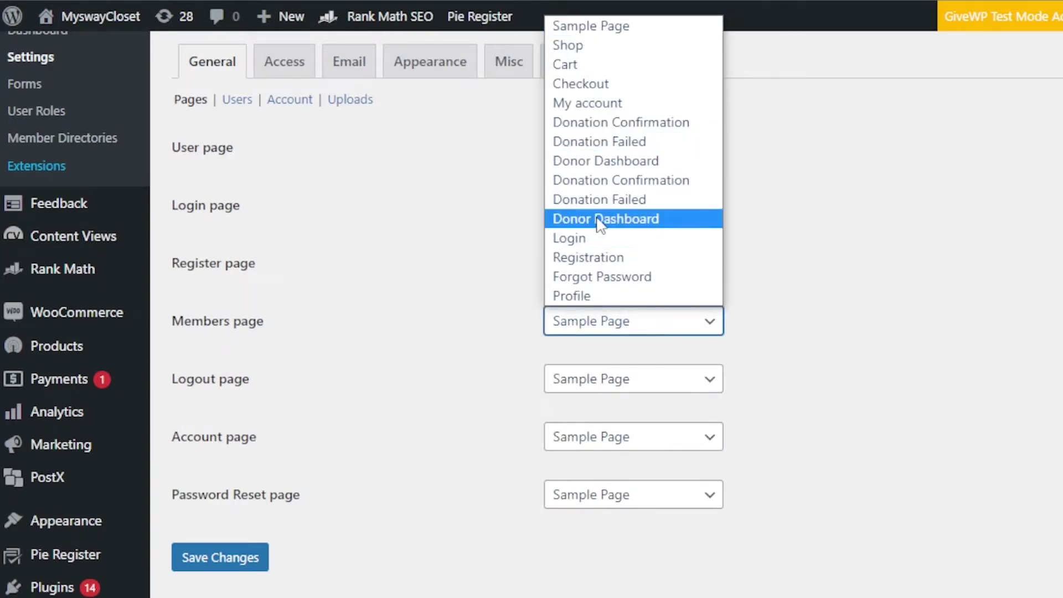
key(Escape)
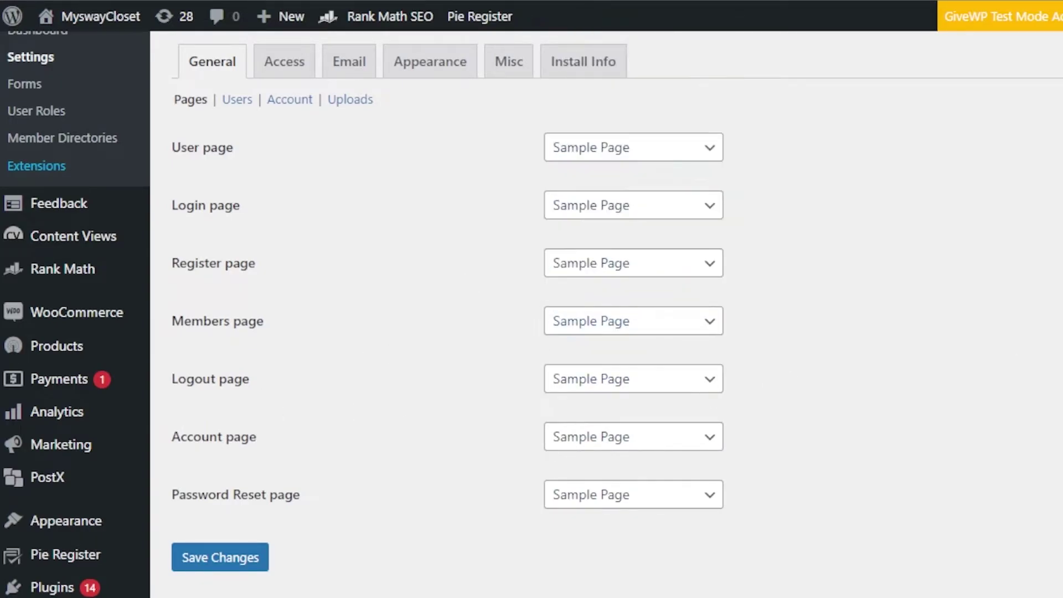
Look over the Appearance settings for the profile template, maximum widths, field icons and button text.
scroll(609, 310, up, 2)
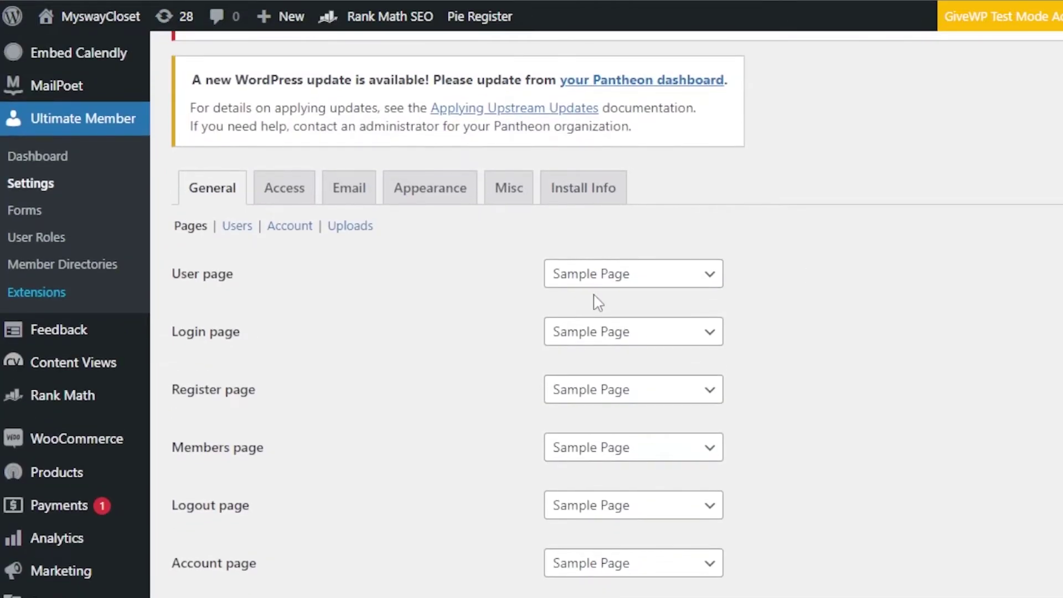
click(447, 209)
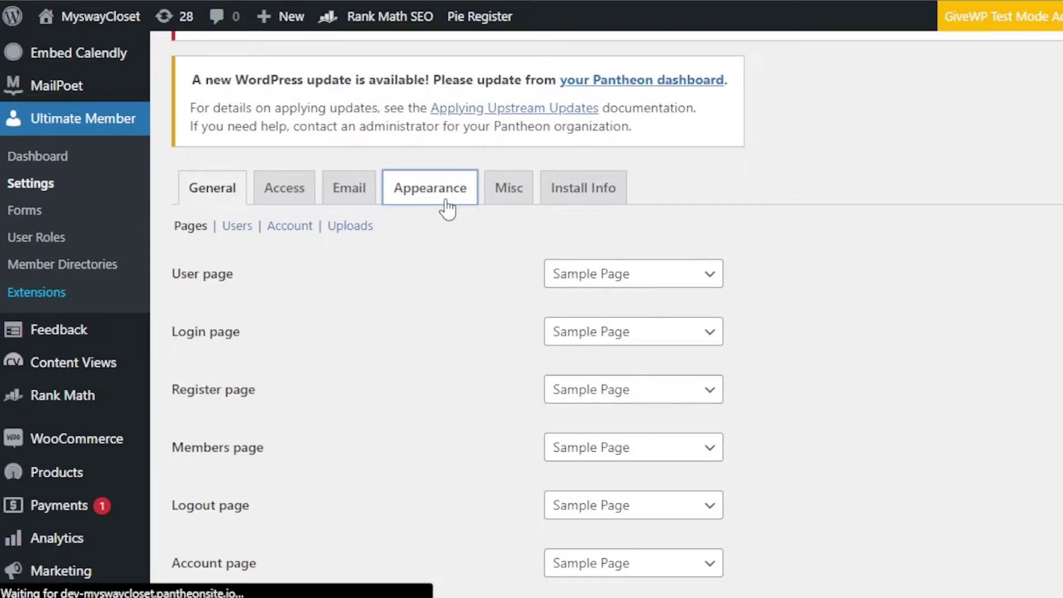
scroll(415, 222, down, 5)
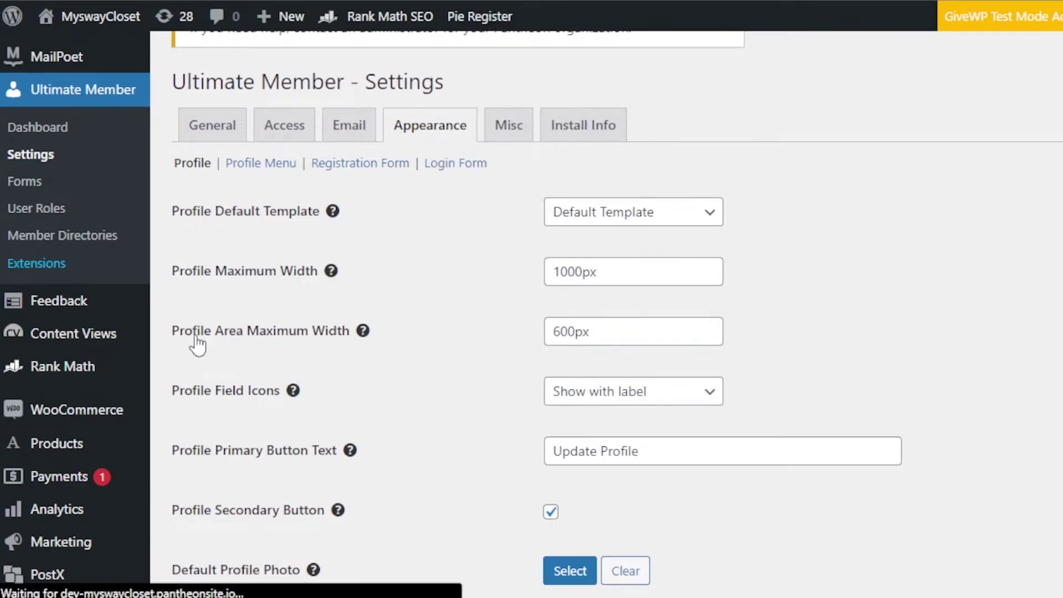
Open the Members entry in Member Directories for editing and examine its view type, user role and specific-user options.
click(11, 237)
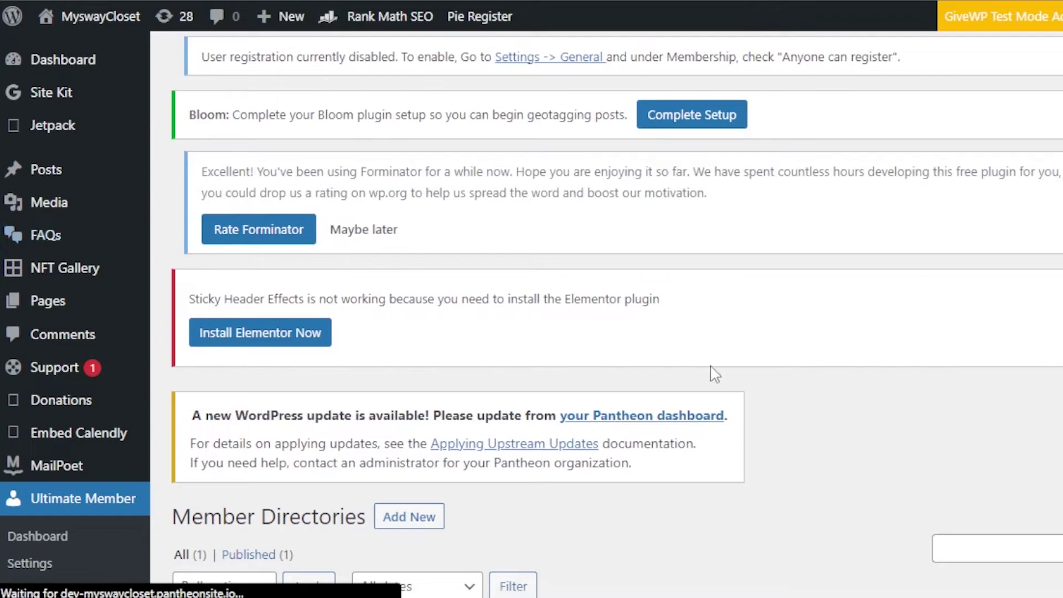
scroll(606, 306, down, 8)
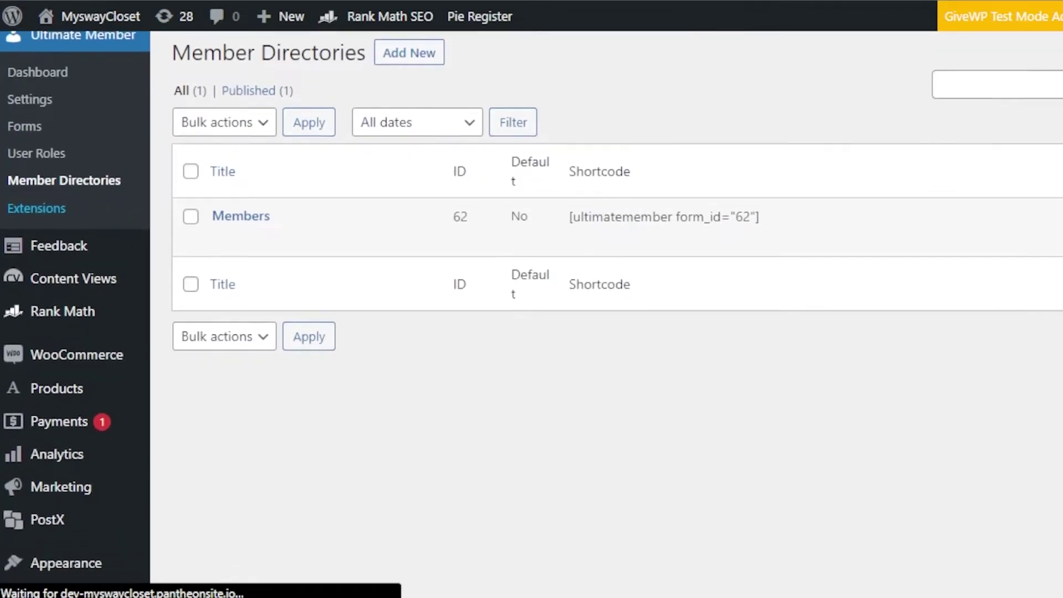
mouse_move(255, 244)
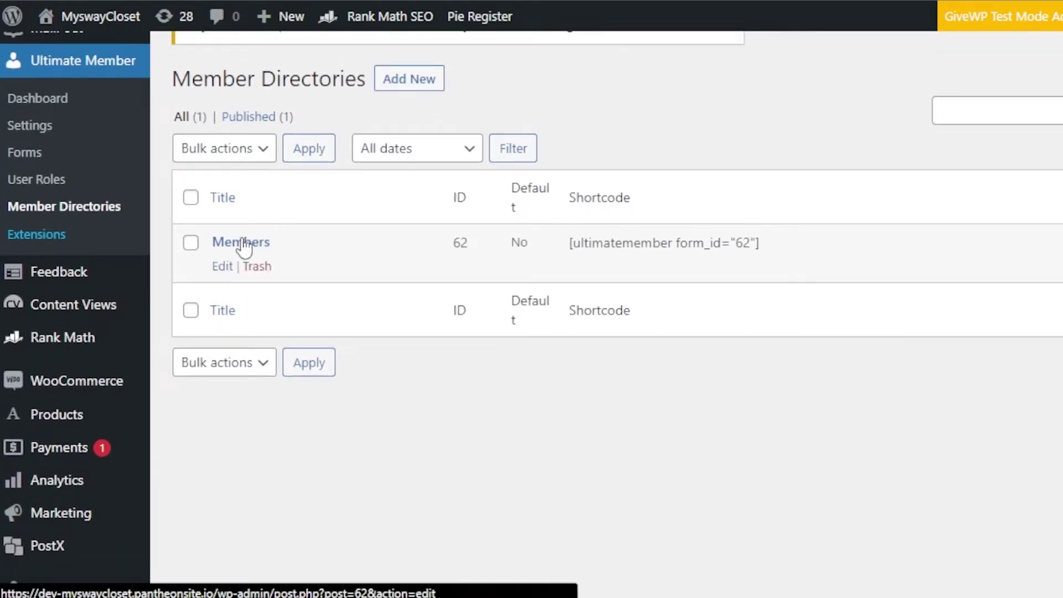
click(221, 266)
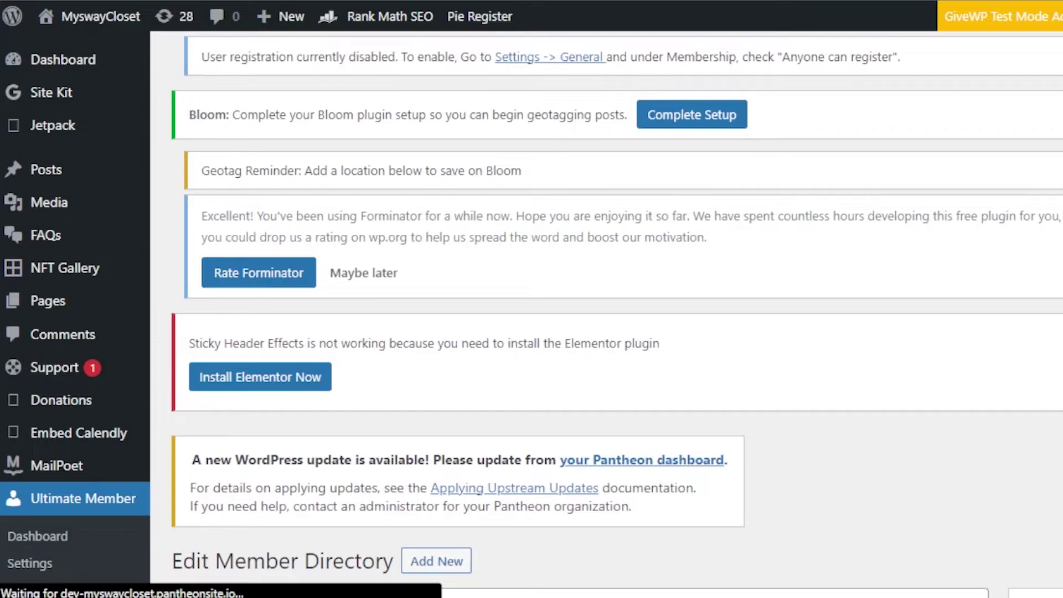
scroll(609, 310, down, 10)
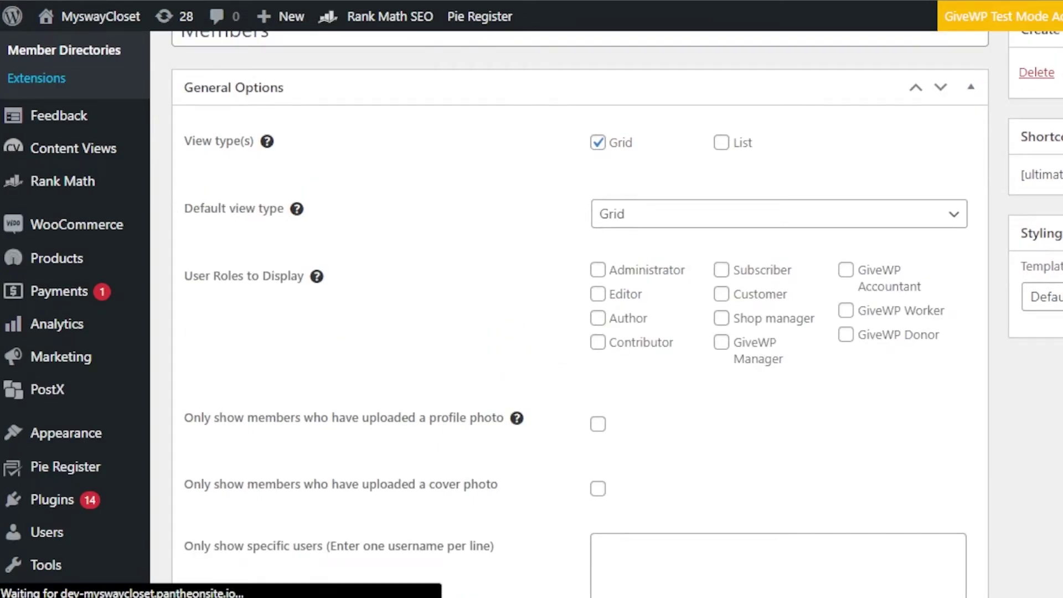
scroll(579, 310, down, 5)
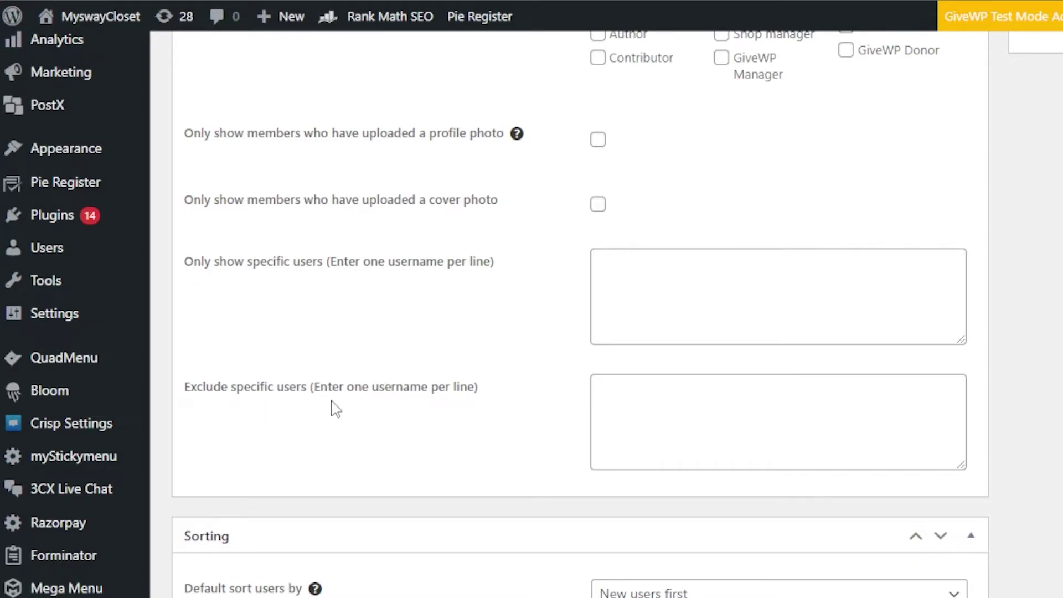
Look over the Members directory's sorting, profile card, search, and results and pagination options.
scroll(580, 310, down, 10)
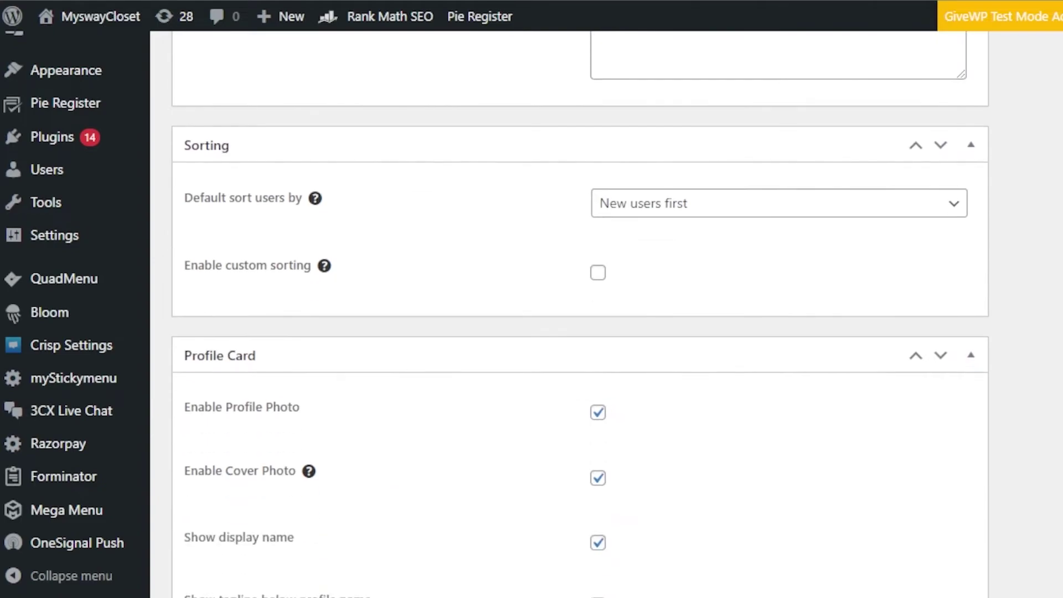
scroll(580, 310, up, 10)
scroll(580, 310, down, 8)
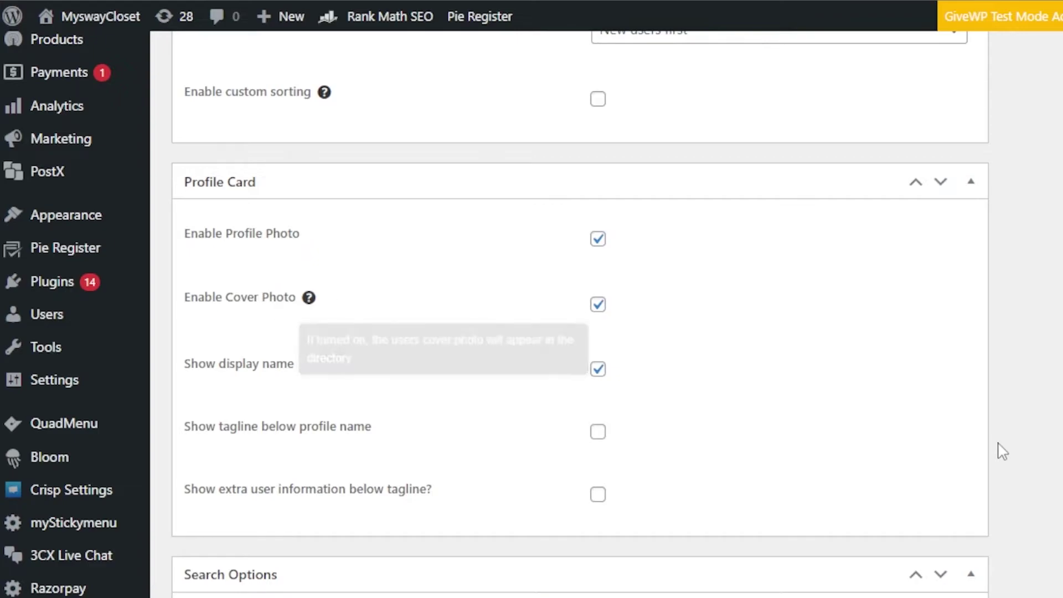
scroll(580, 310, down, 9)
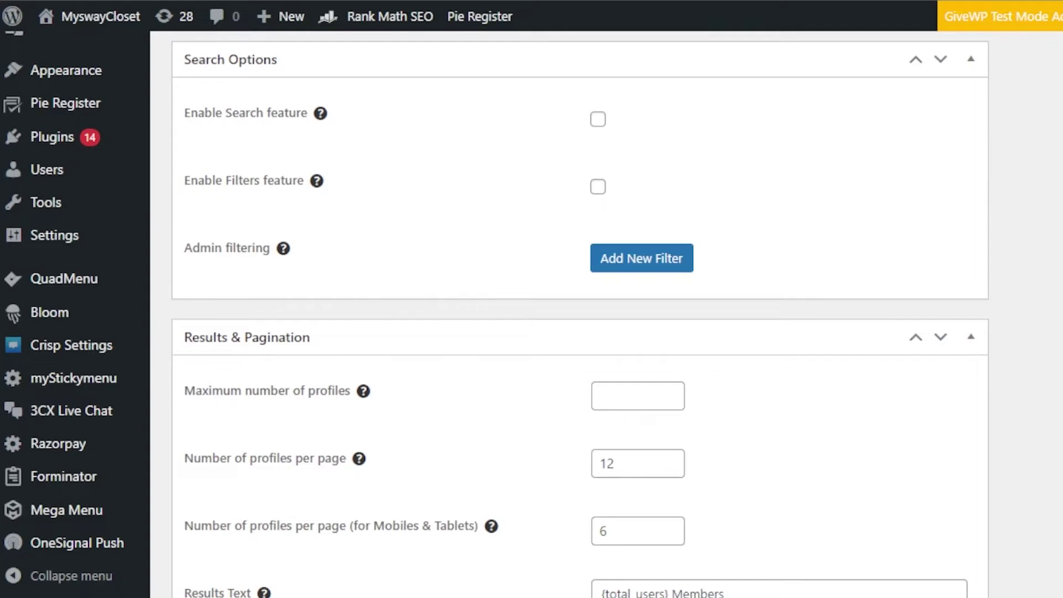
scroll(579, 310, down, 3)
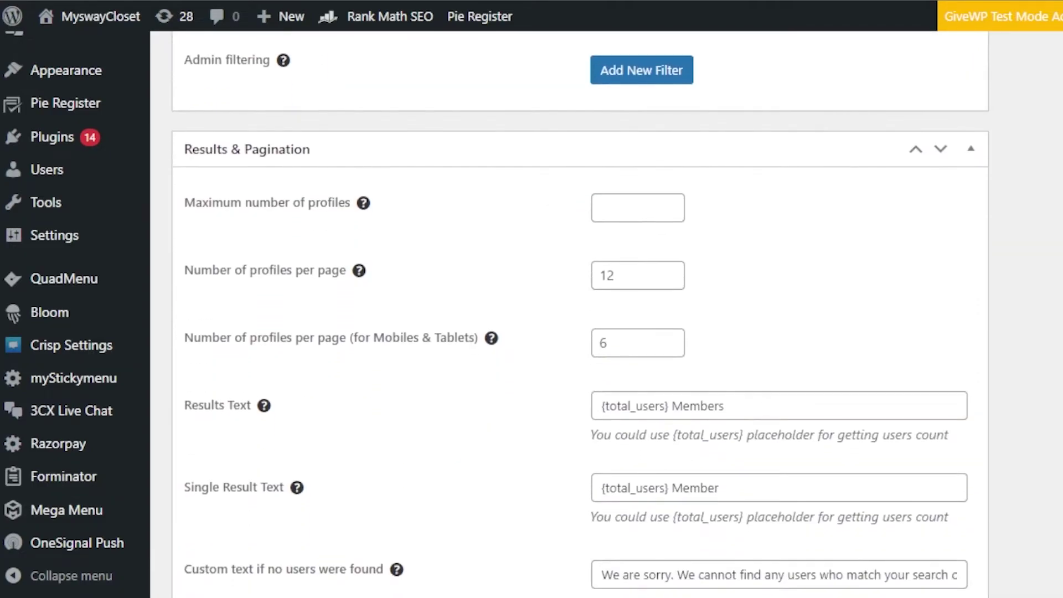
scroll(579, 310, down, 2)
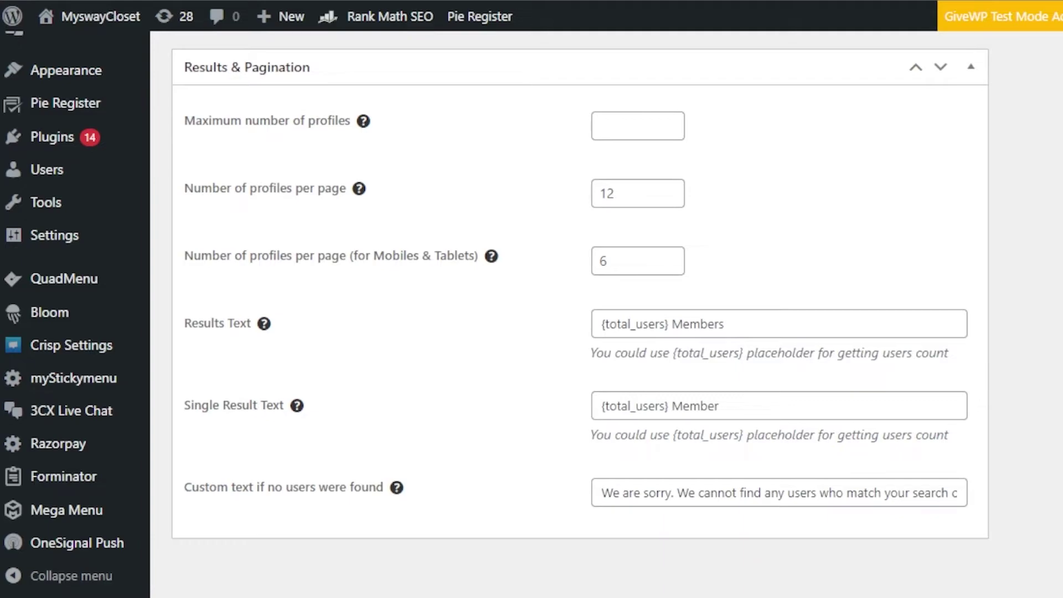
scroll(580, 285, down, 1)
scroll(581, 310, up, 20)
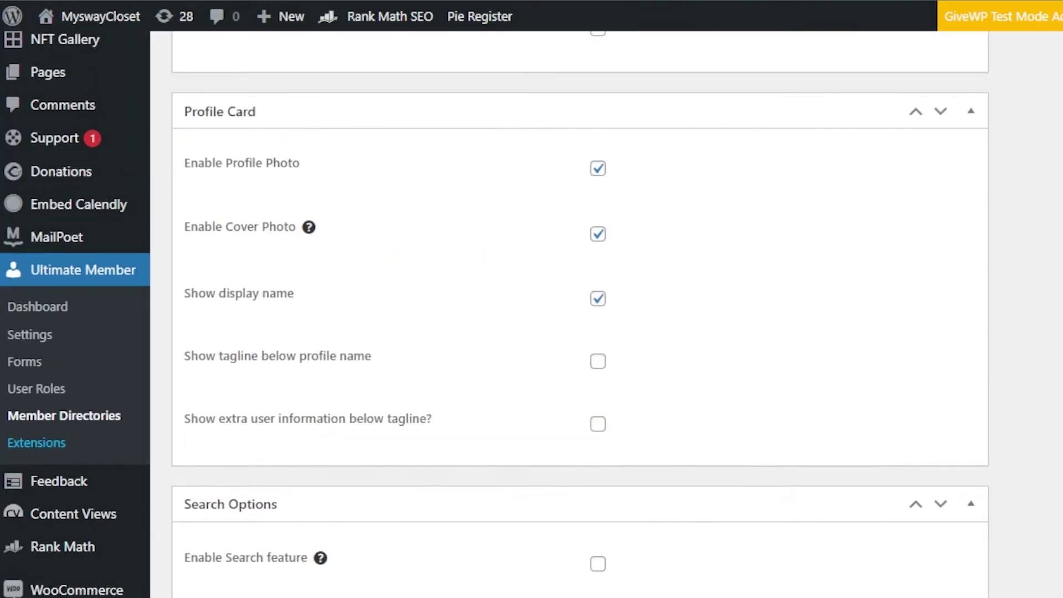
scroll(580, 310, up, 3)
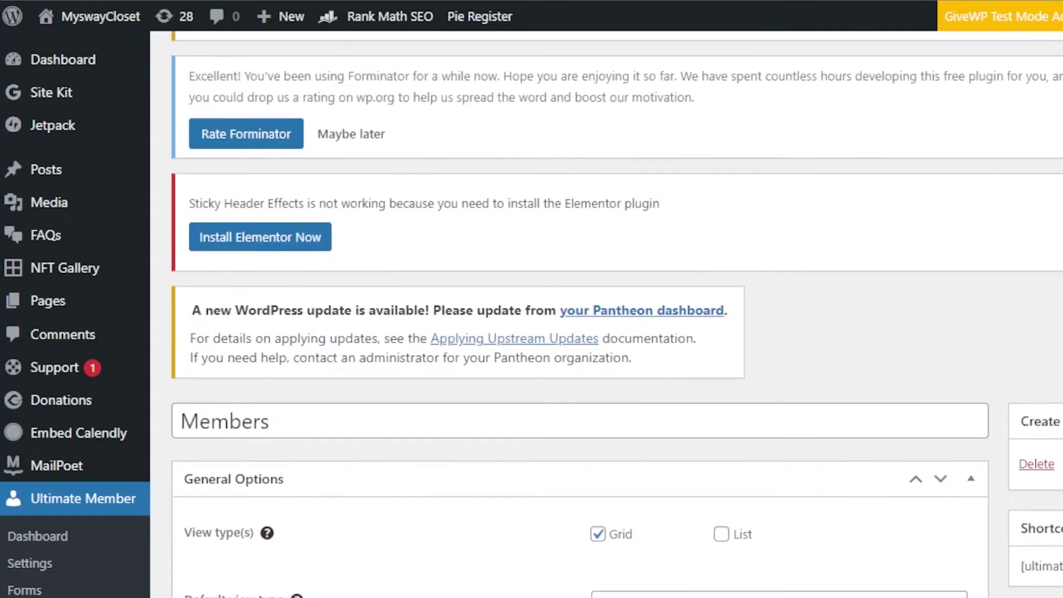
scroll(580, 310, down, 13)
scroll(580, 310, down, 8)
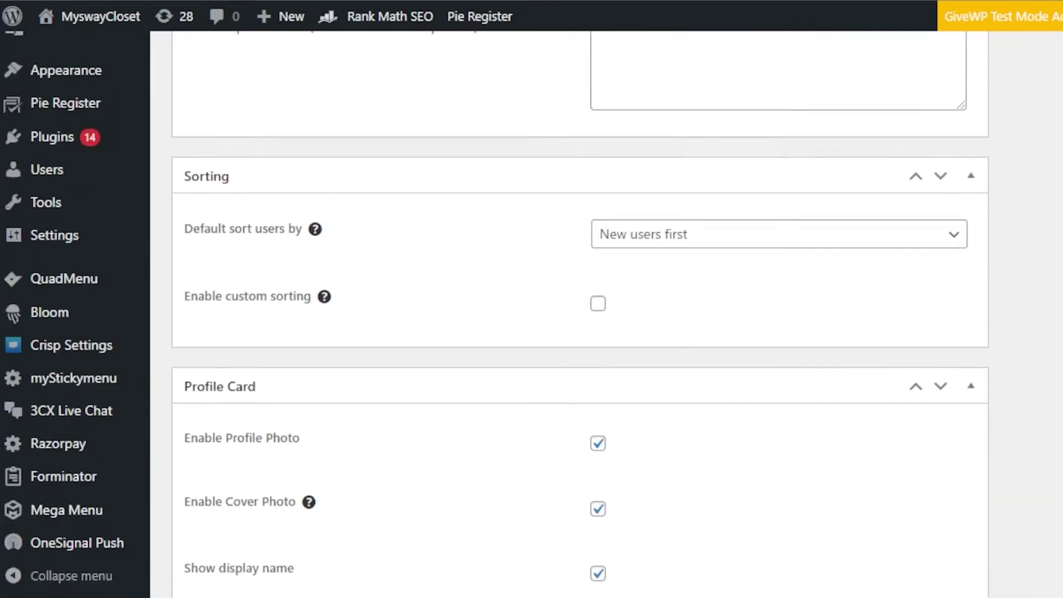
scroll(580, 310, up, 6)
scroll(580, 310, up, 10)
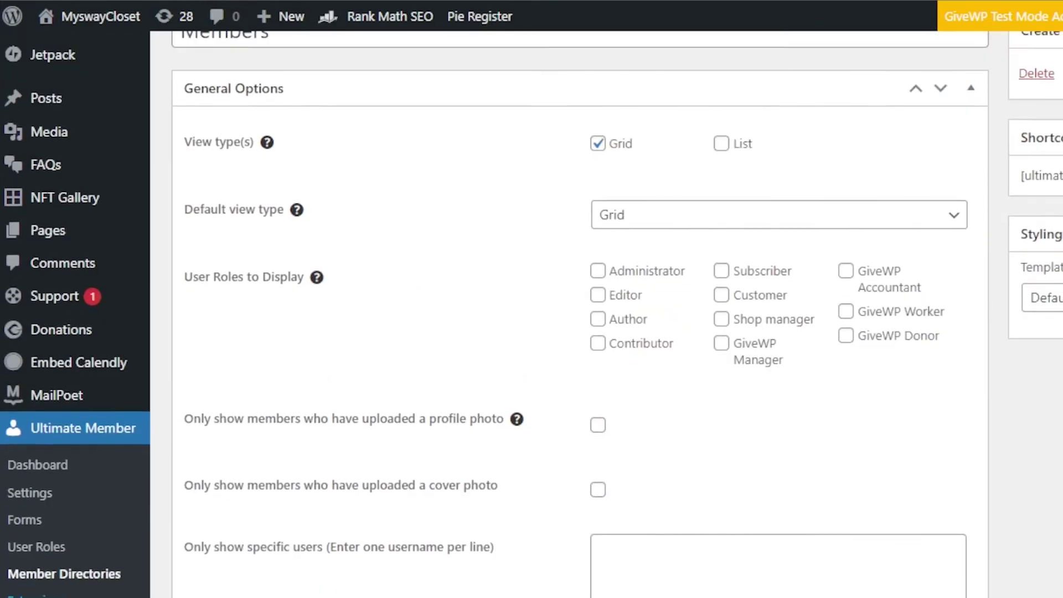
scroll(580, 310, down, 14)
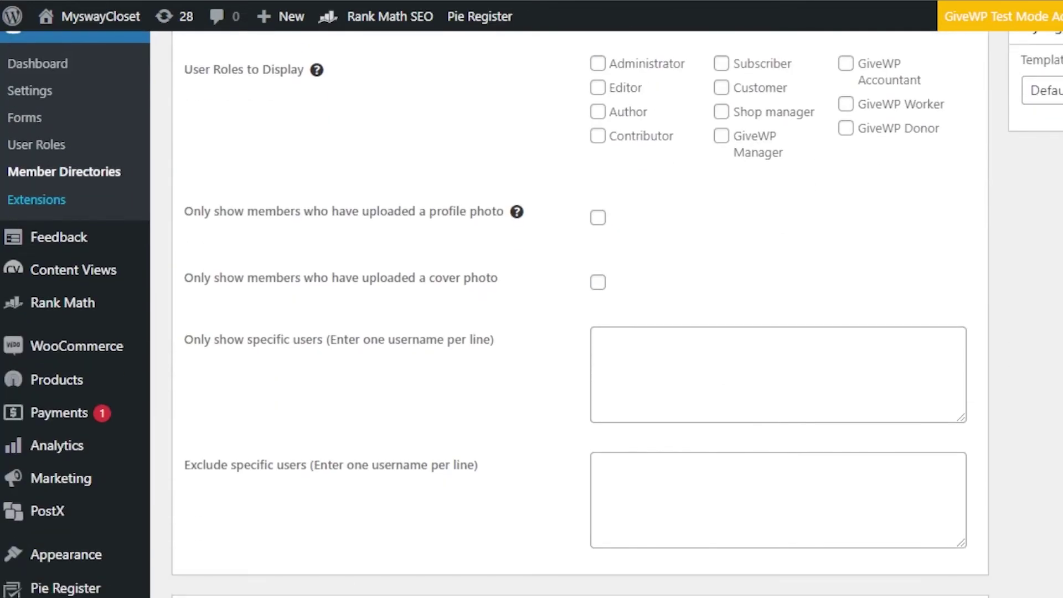
scroll(580, 310, up, 10)
scroll(580, 310, up, 8)
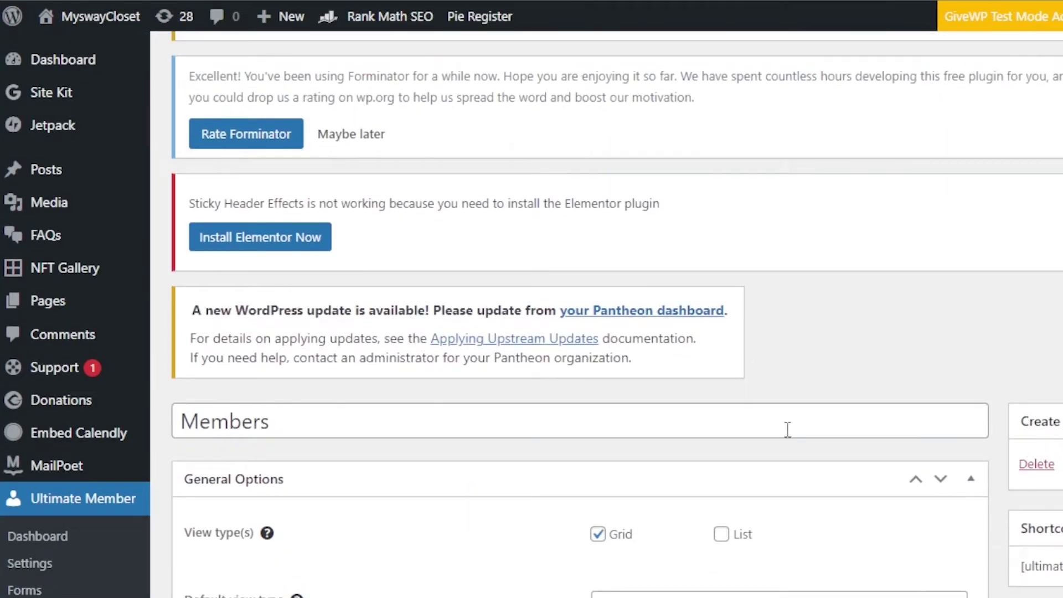
scroll(155, 112, up, 5)
Open the Ultimate Member forms list and examine the titles, types and shortcodes of the test form and the default forms.
scroll(155, 113, down, 8)
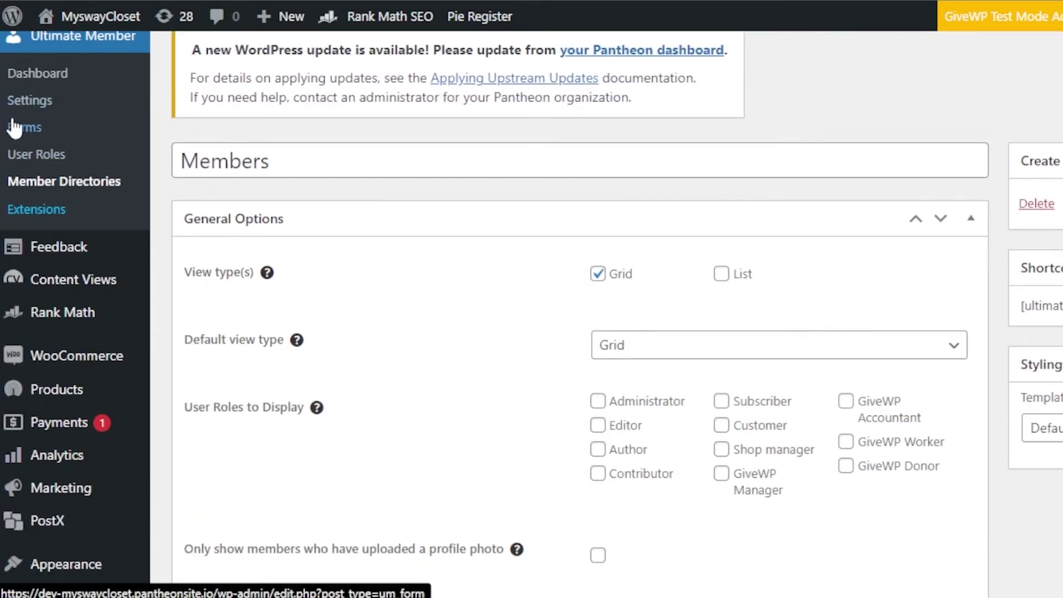
click(12, 132)
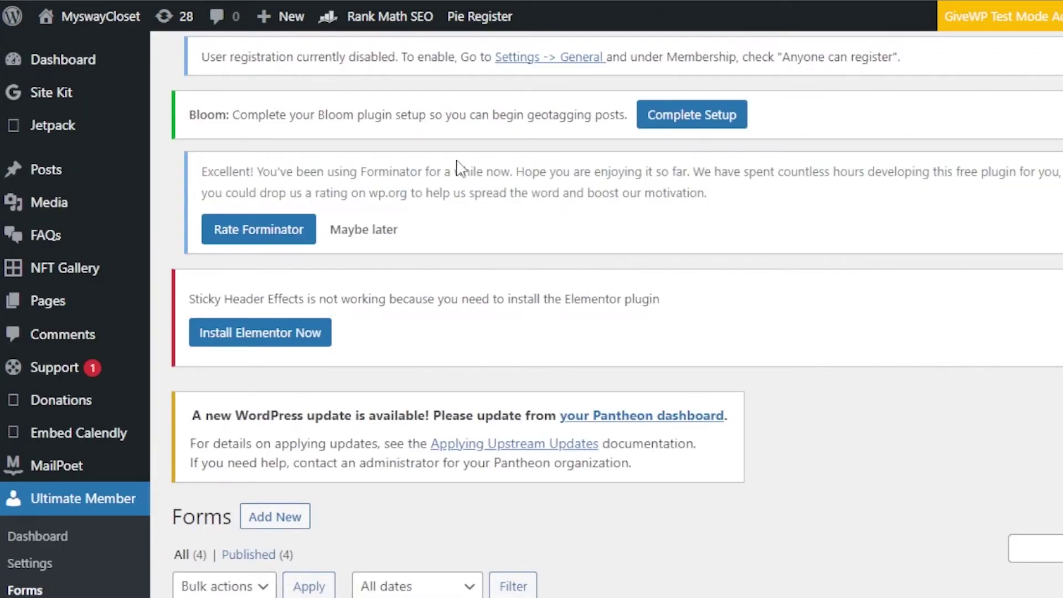
scroll(609, 310, down, 10)
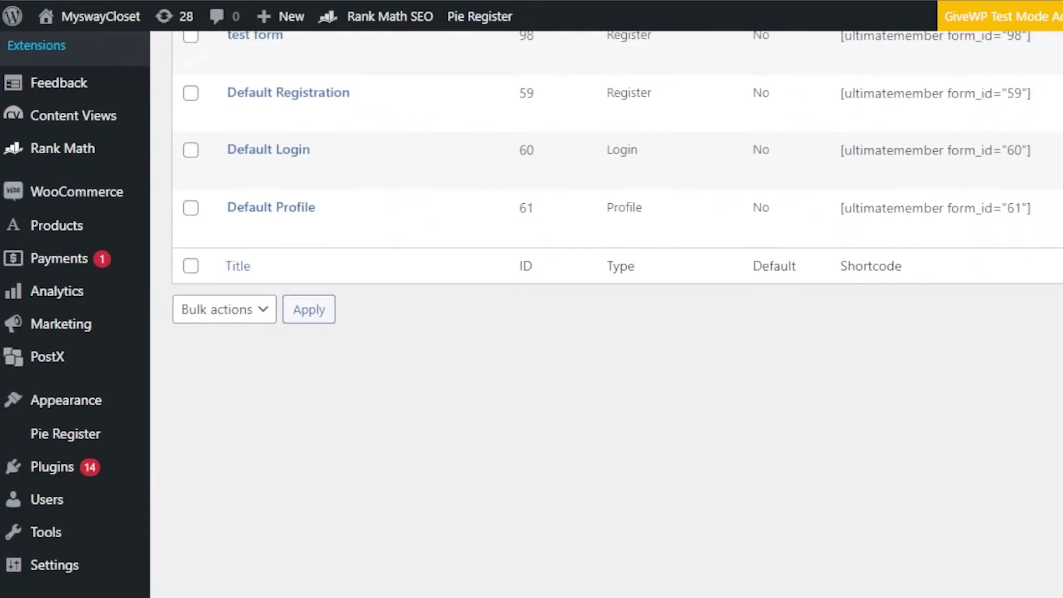
scroll(609, 310, down, 1)
scroll(609, 310, up, 3)
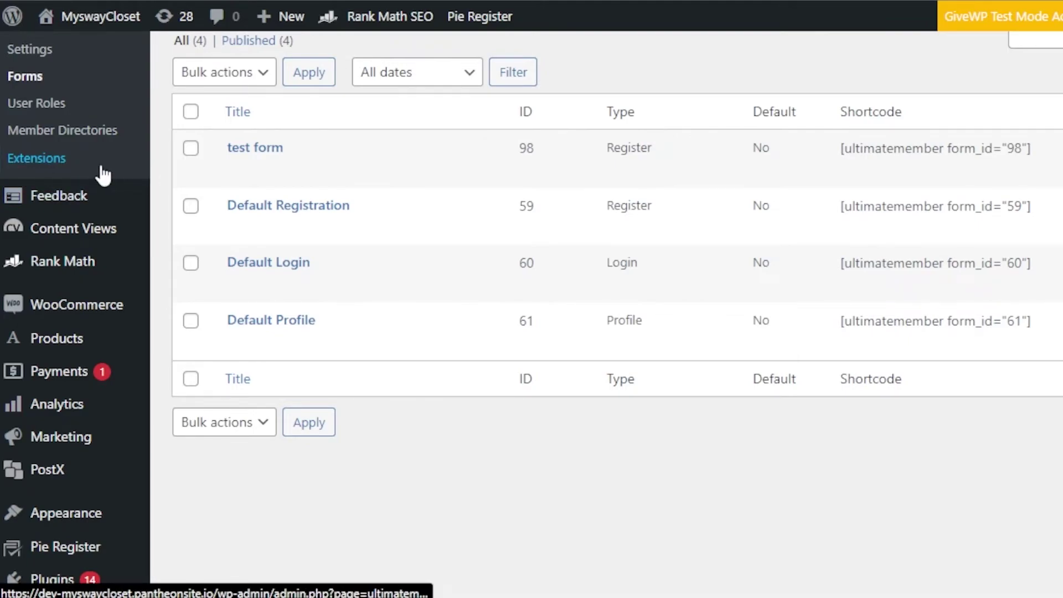
scroll(700, 260, up, 3)
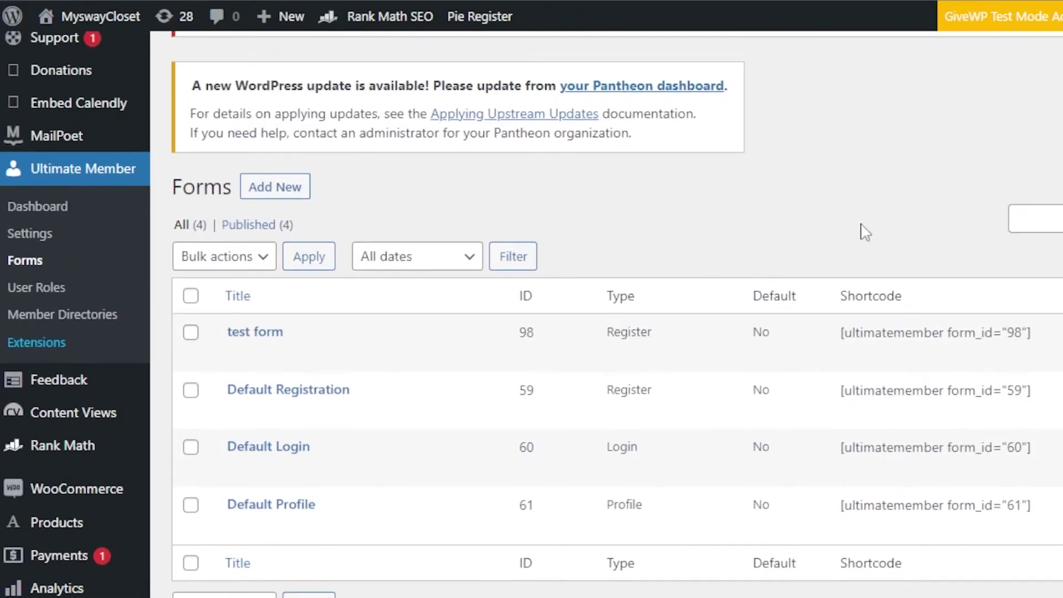
scroll(617, 314, down, 3)
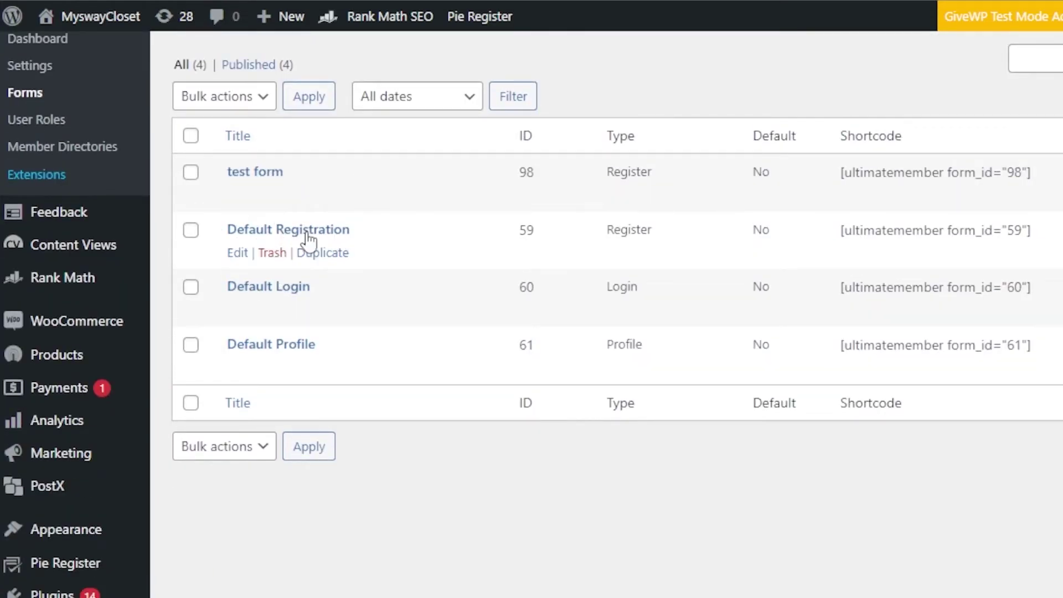
scroll(532, 315, up, 4)
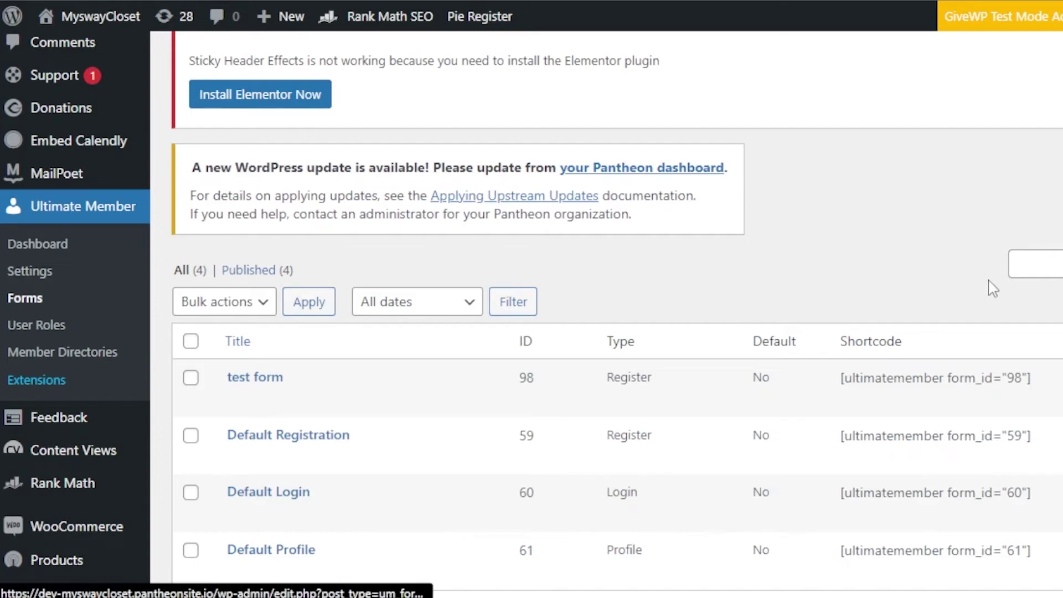
scroll(609, 310, down, 6)
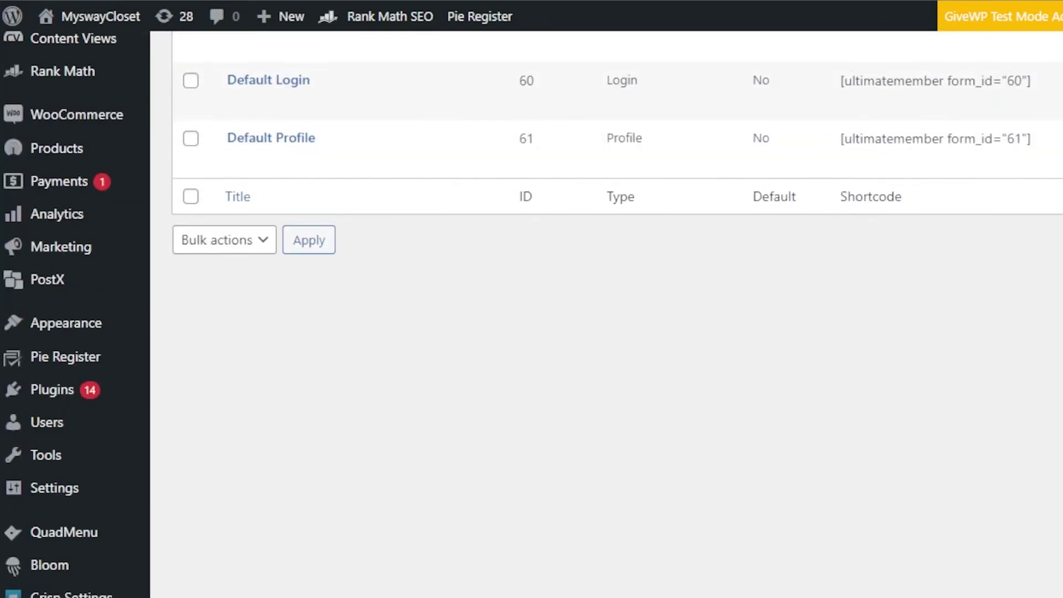
scroll(609, 310, up, 4)
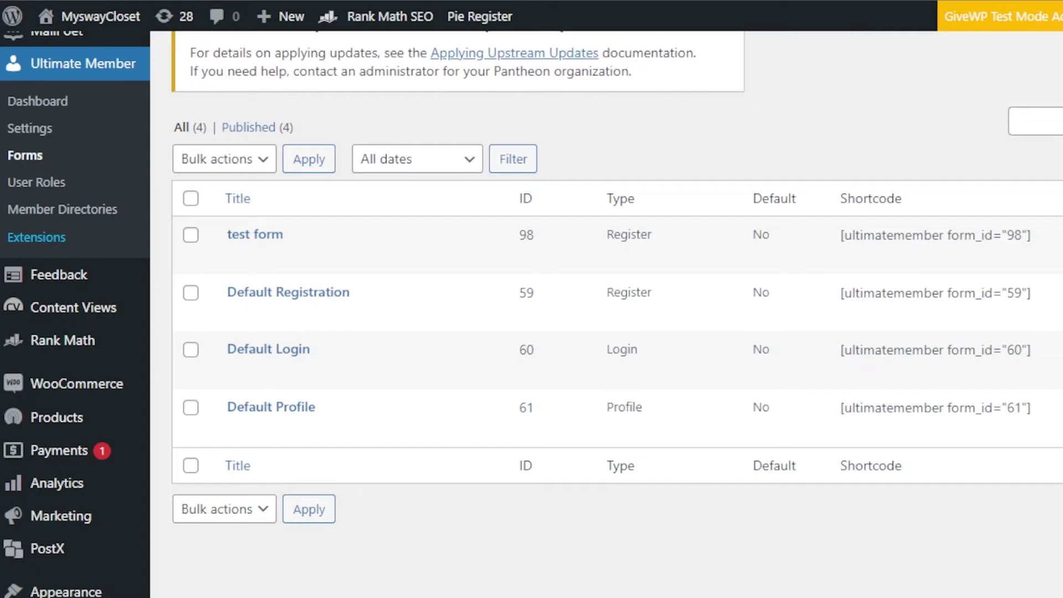